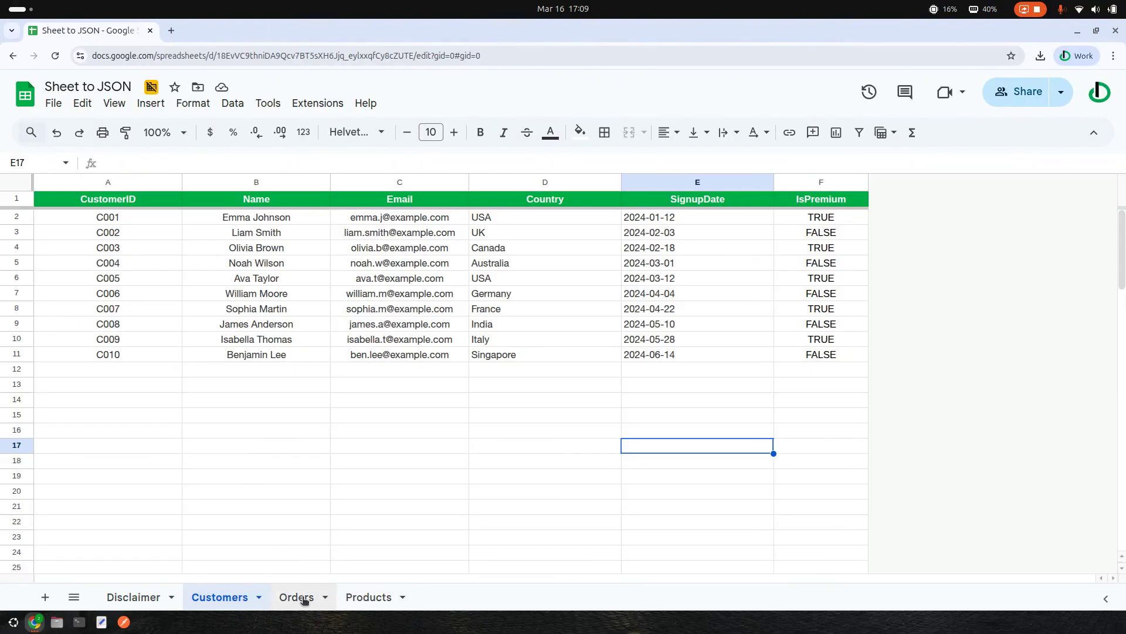
- Return to the Customers sheet, launch the Sheet to JSON app from Extensions, and begin a new configuration
left_click(295, 597)
left_click(220, 598)
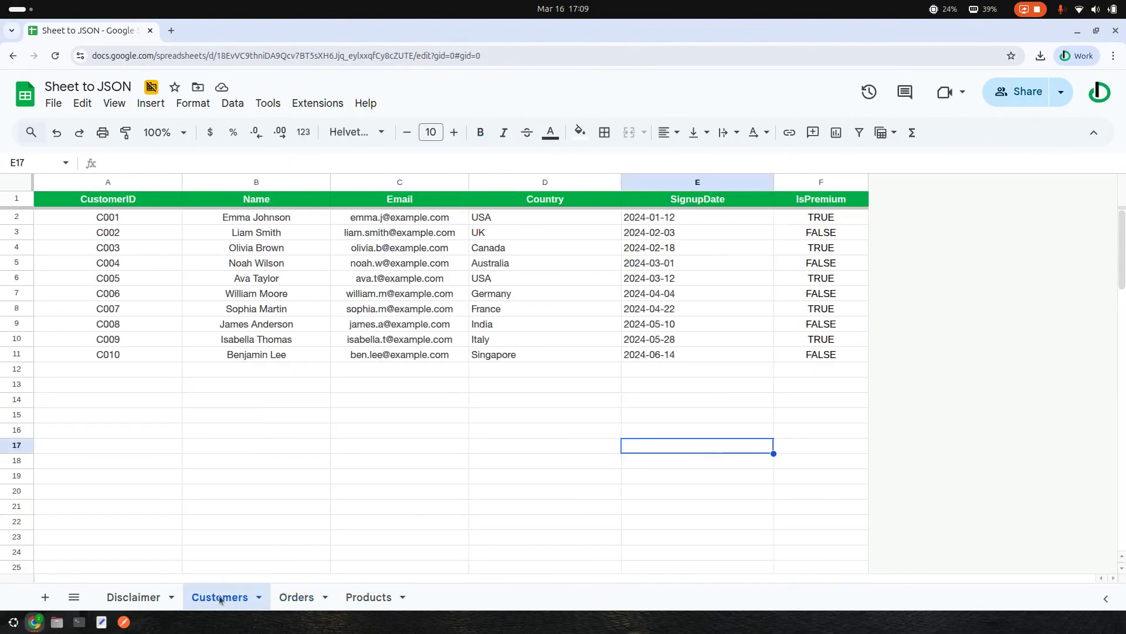
left_click(325, 104)
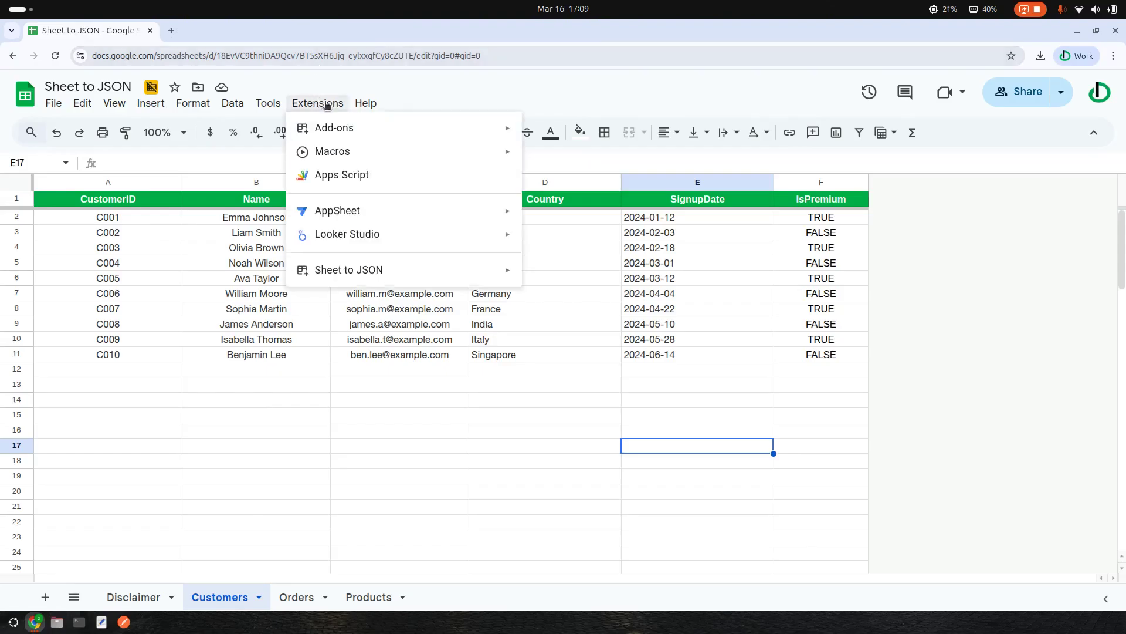
mouse_move(361, 273)
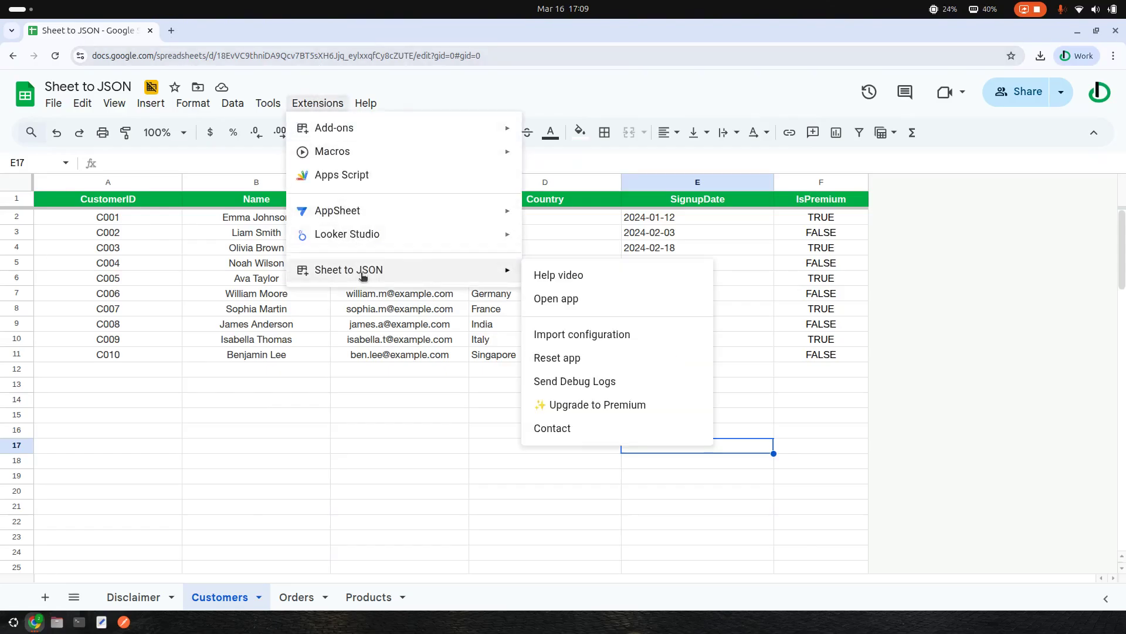
left_click(578, 298)
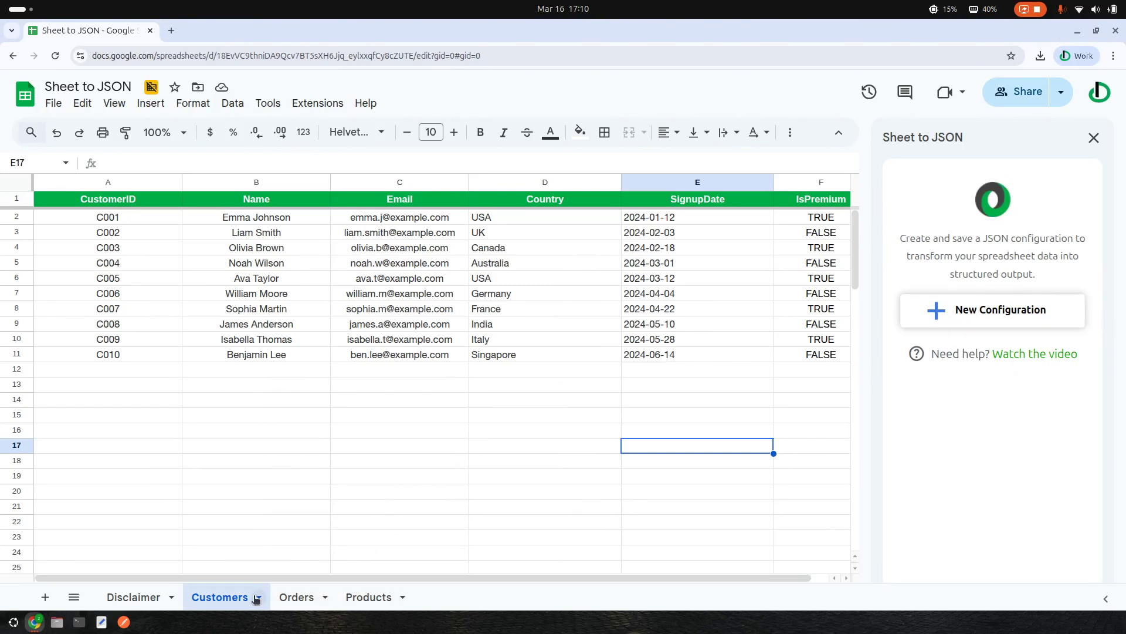
left_click(1042, 312)
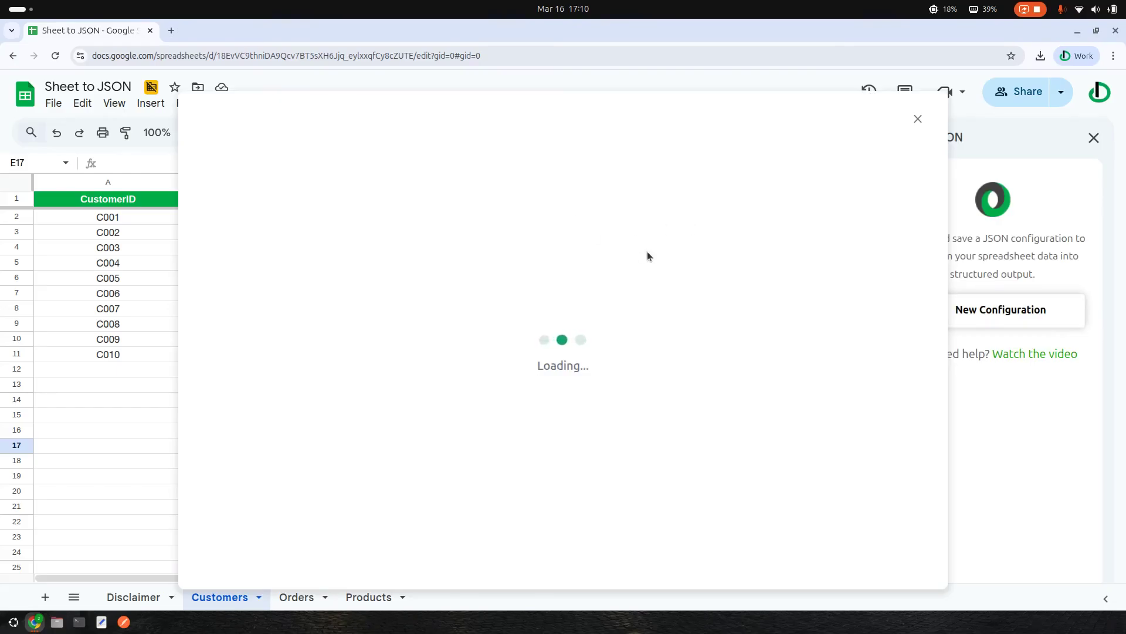
- Use the Customers sheet as data source, name the schema Customer JSON, and continue to field mapping
left_click(352, 302)
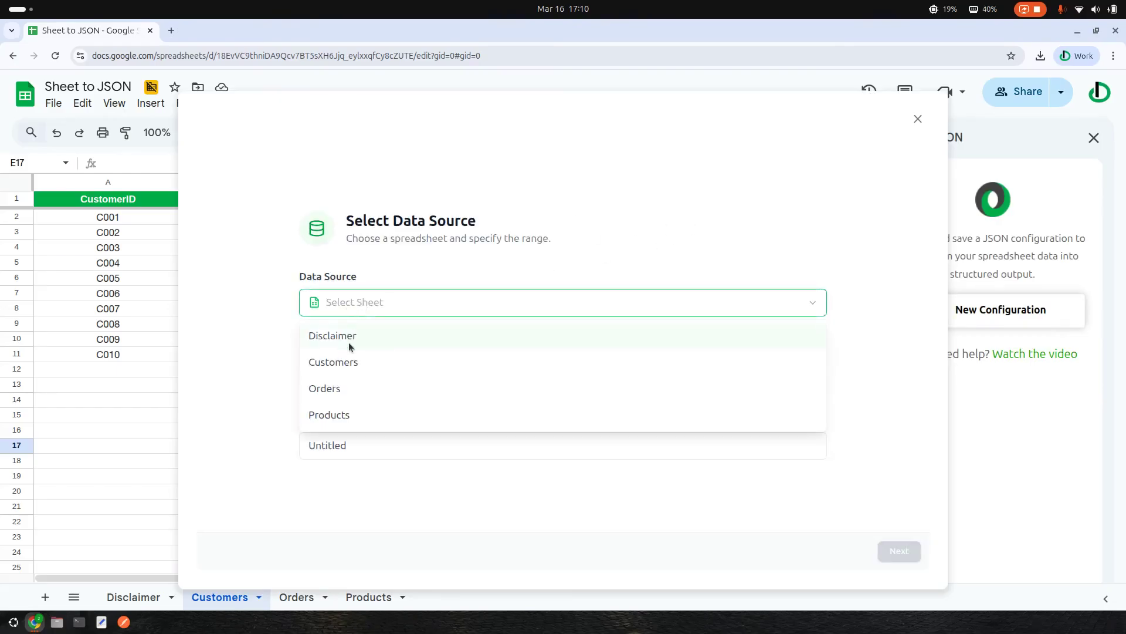
left_click(341, 364)
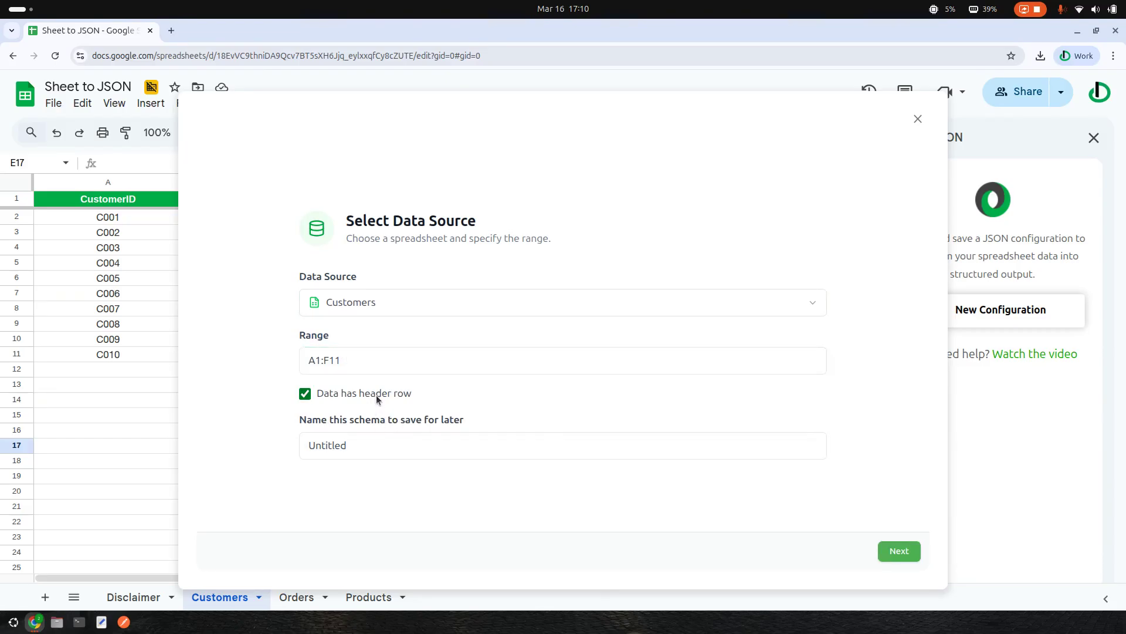
left_click_drag(365, 445, 288, 443)
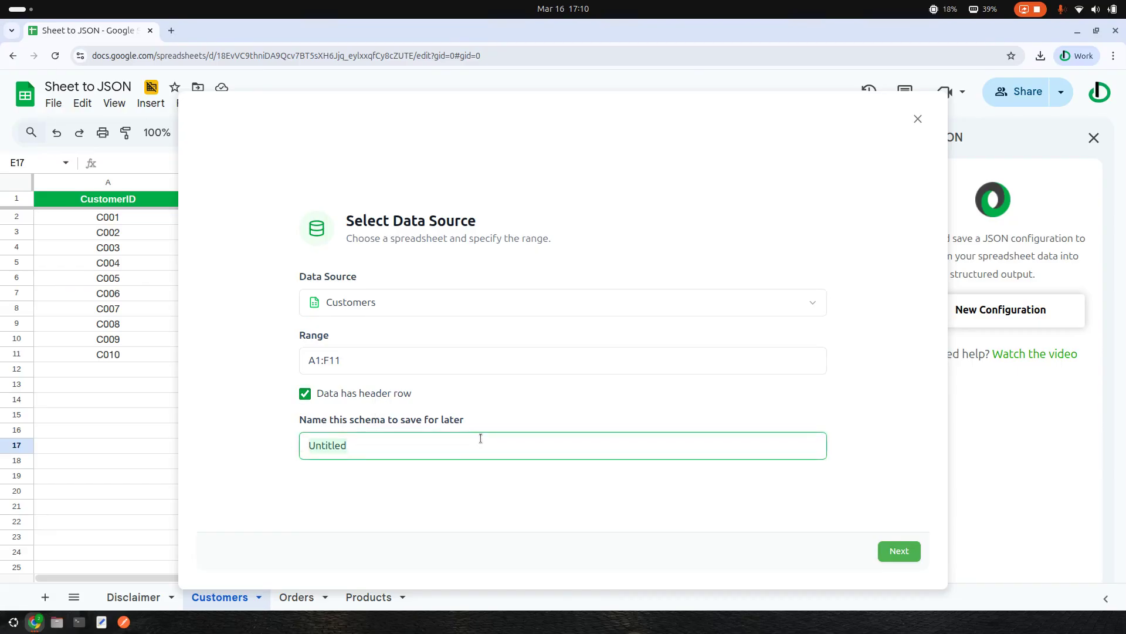
type("Customer_JSON")
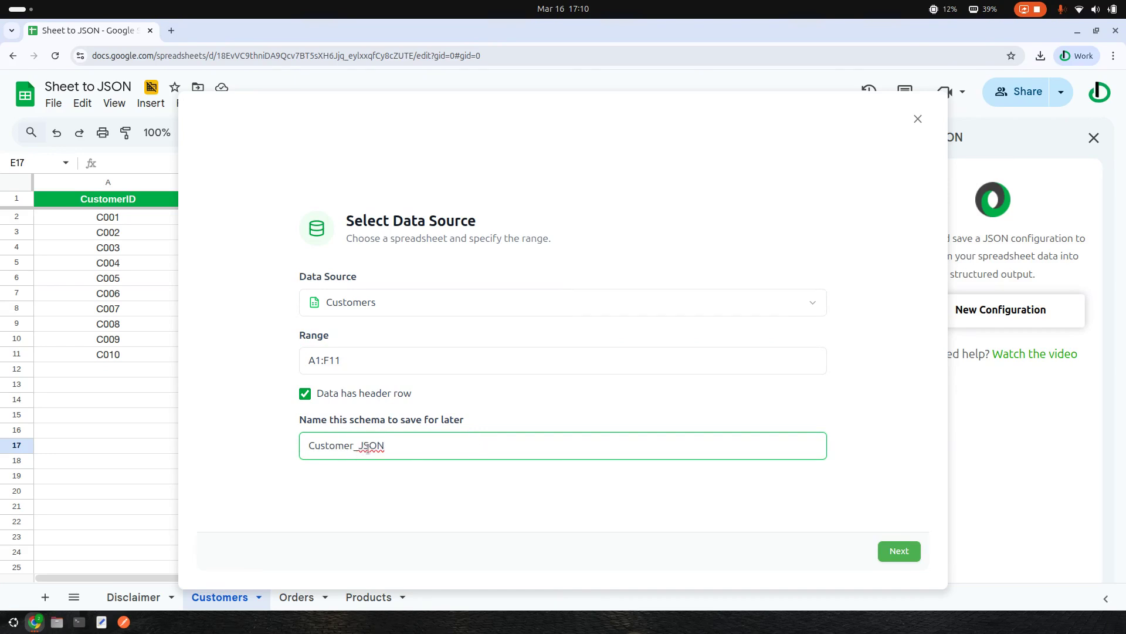
key("BackSpace")
left_click(915, 554)
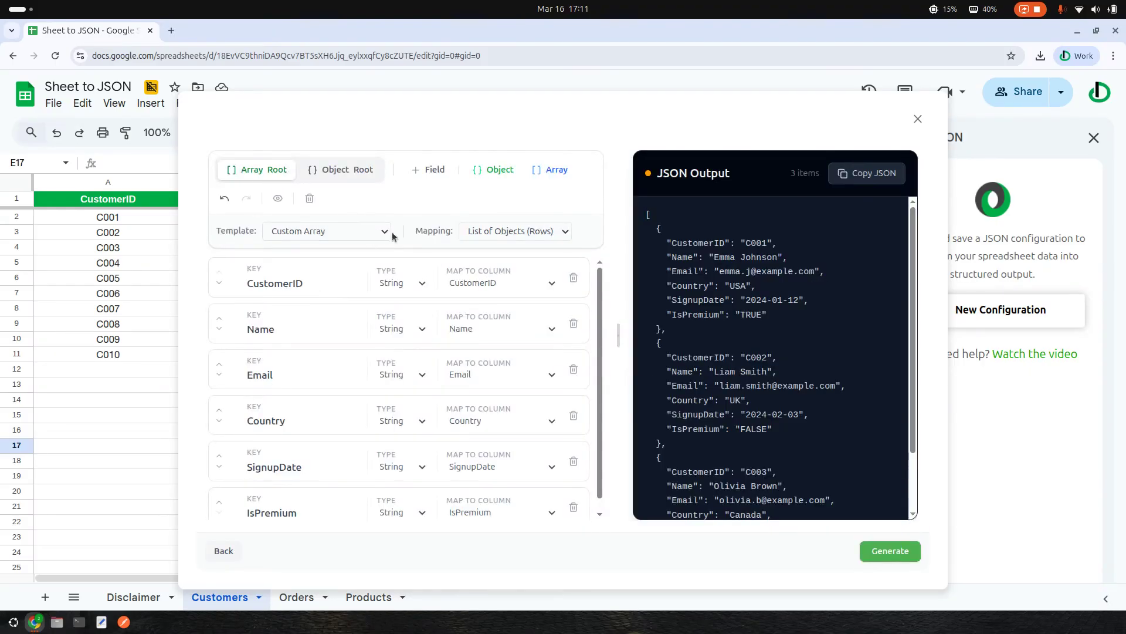
left_click(352, 234)
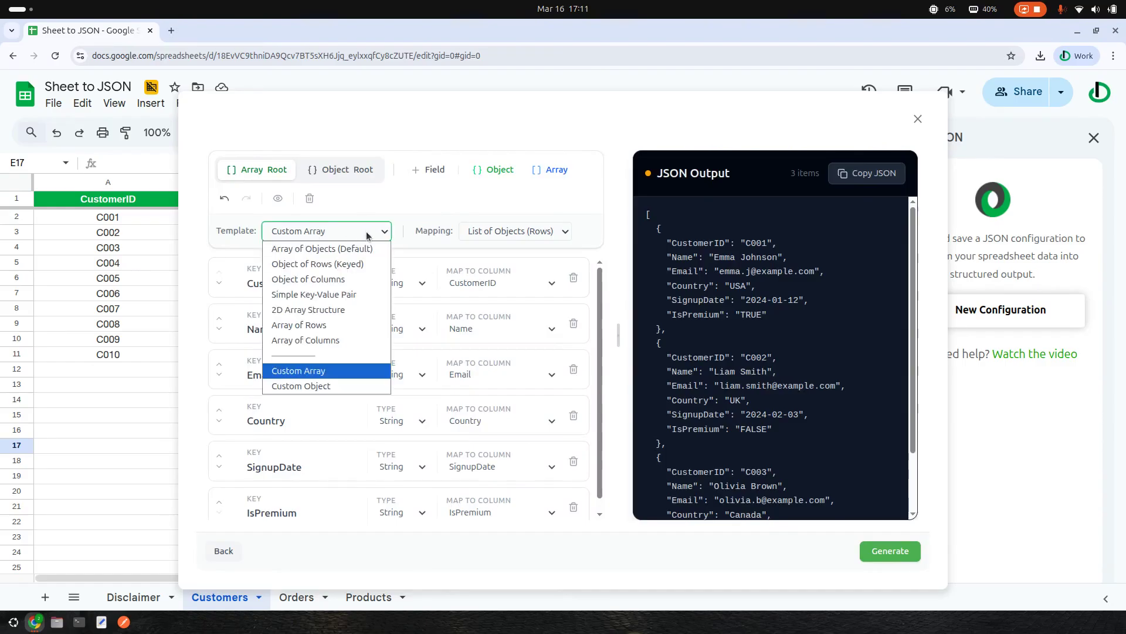
left_click(337, 251)
left_click(346, 234)
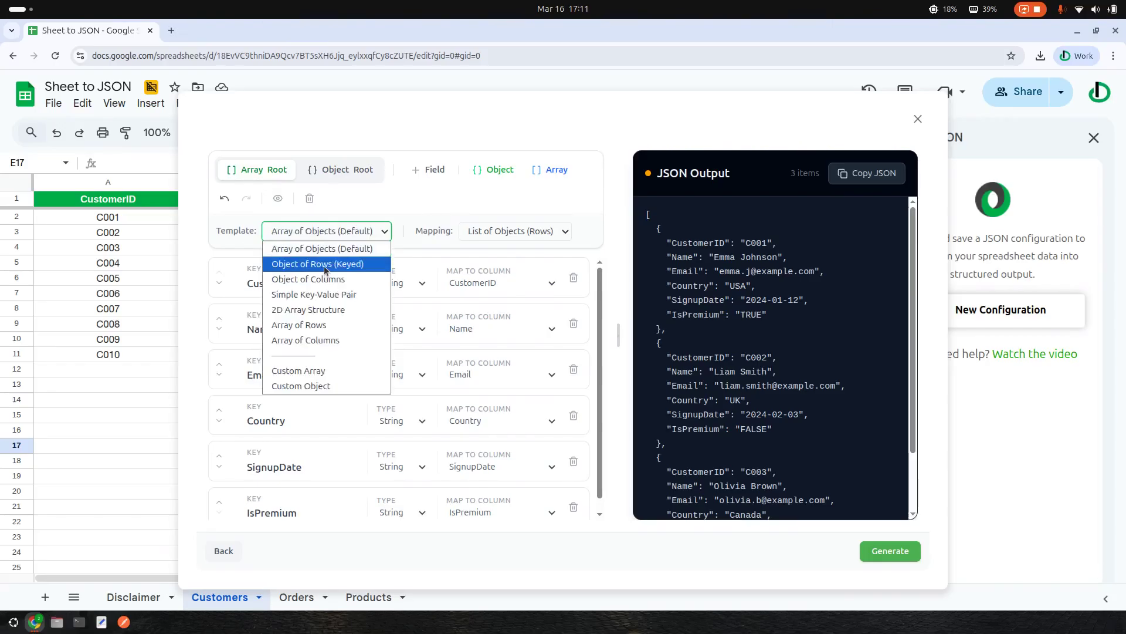
left_click(326, 264)
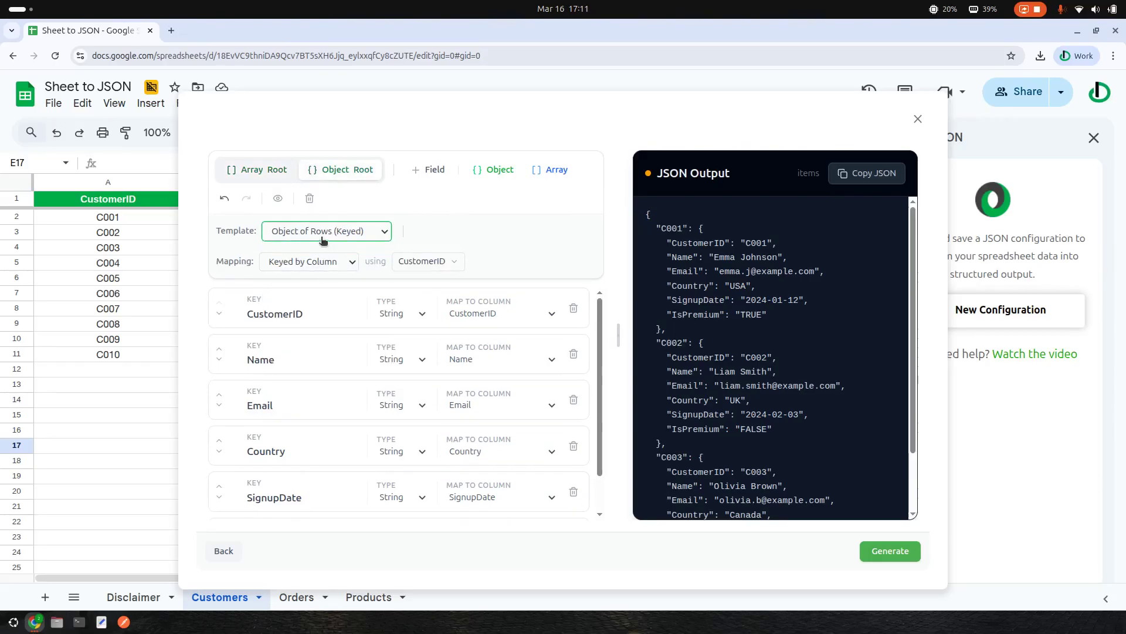
left_click(415, 263)
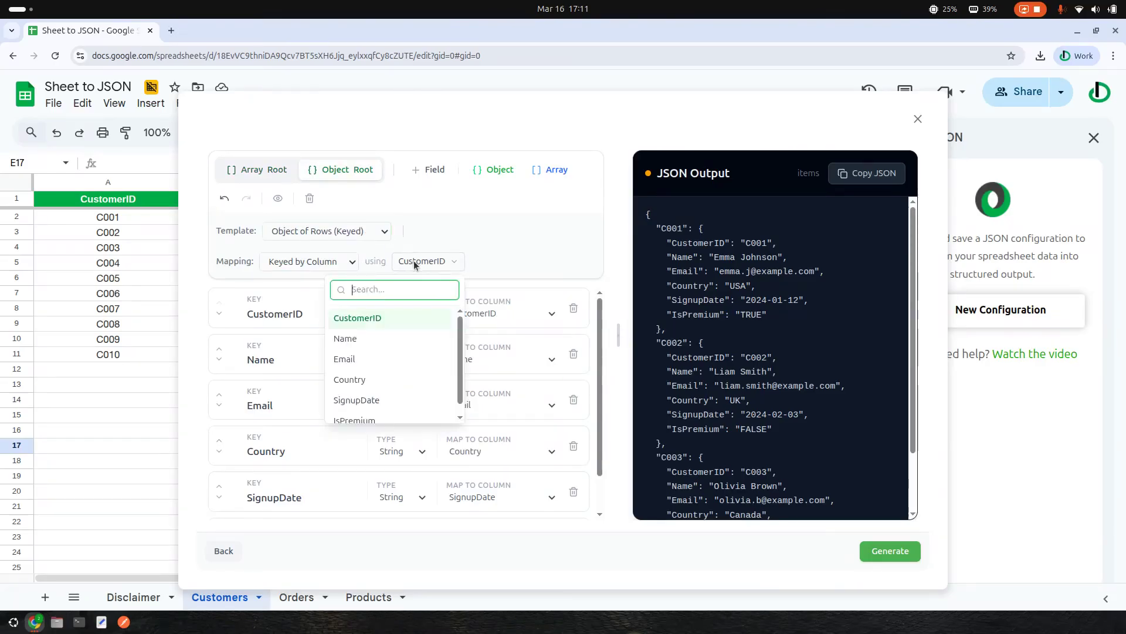
left_click(348, 337)
left_click(411, 261)
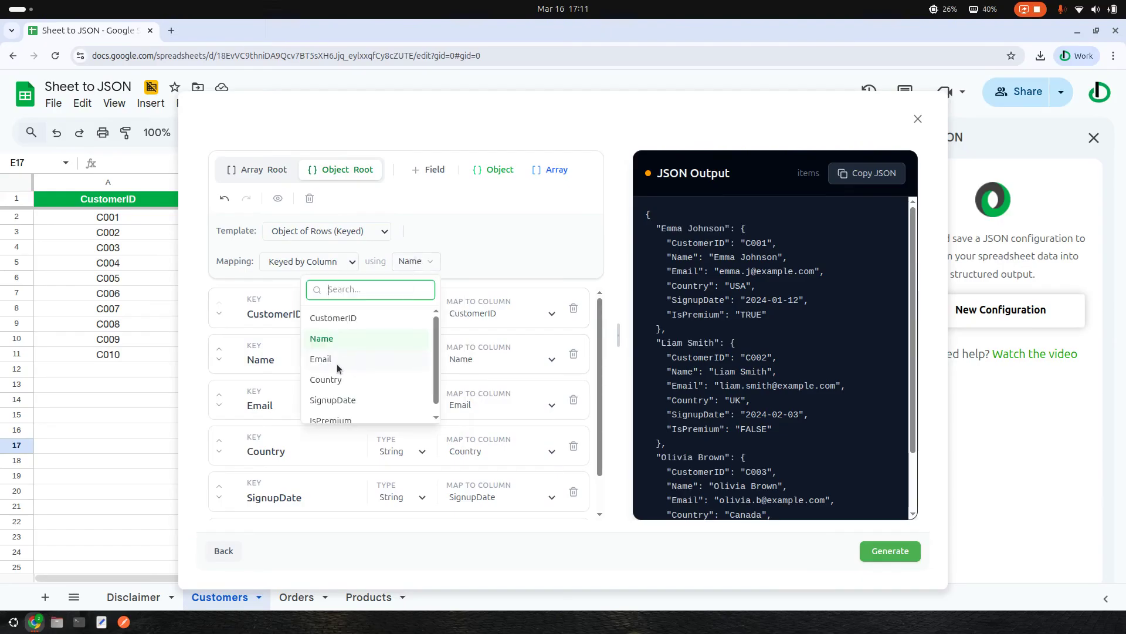
left_click(337, 362)
left_click(411, 267)
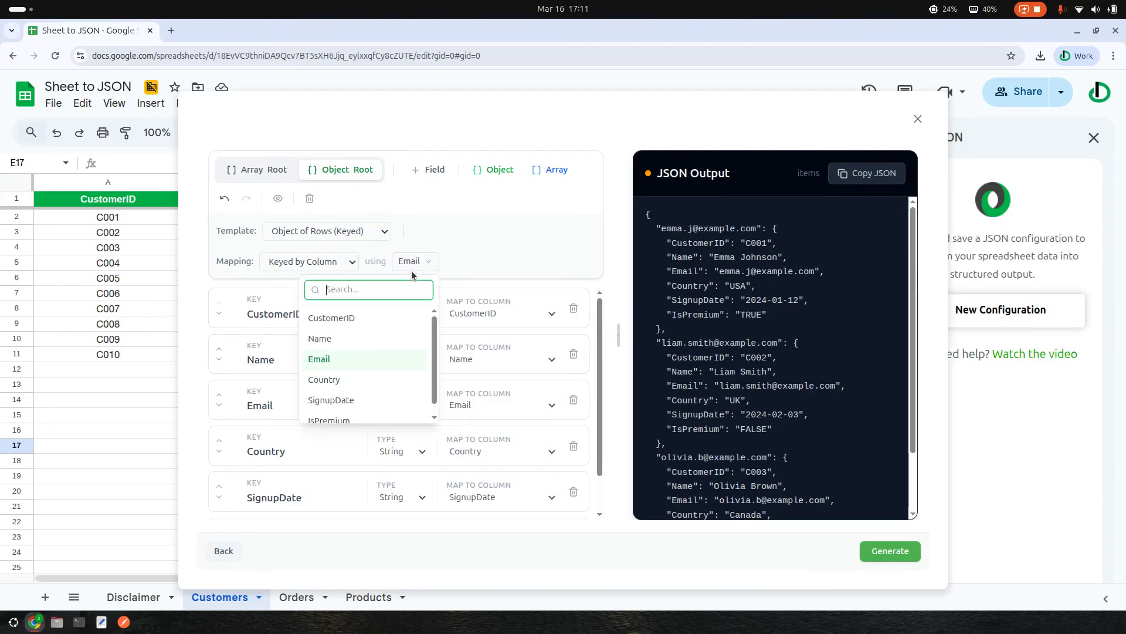
left_click(342, 318)
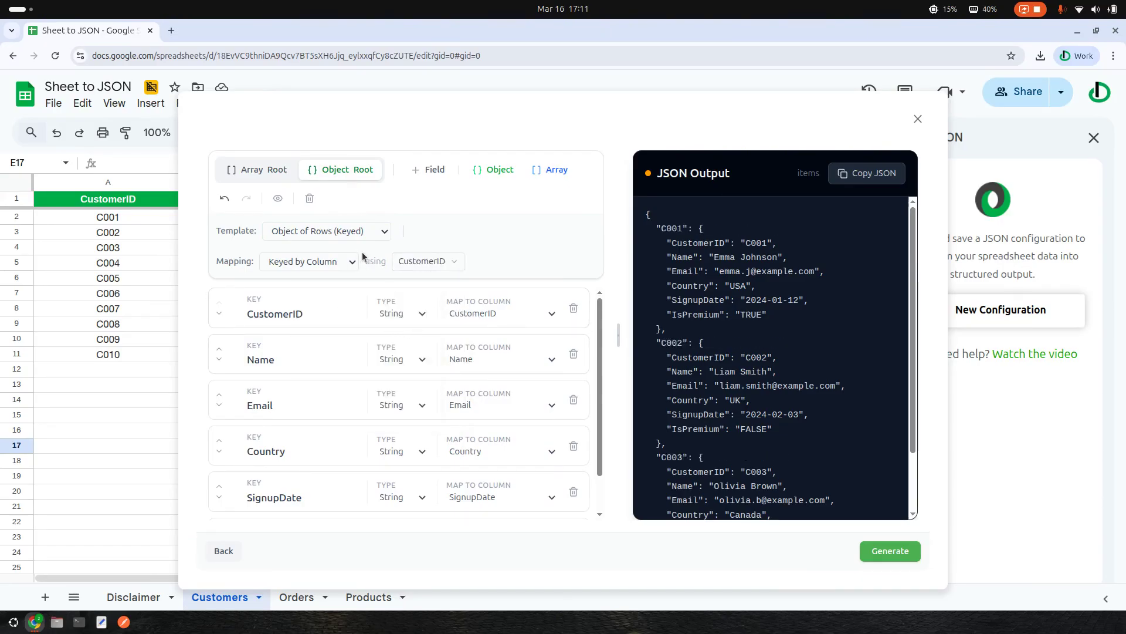
left_click(358, 233)
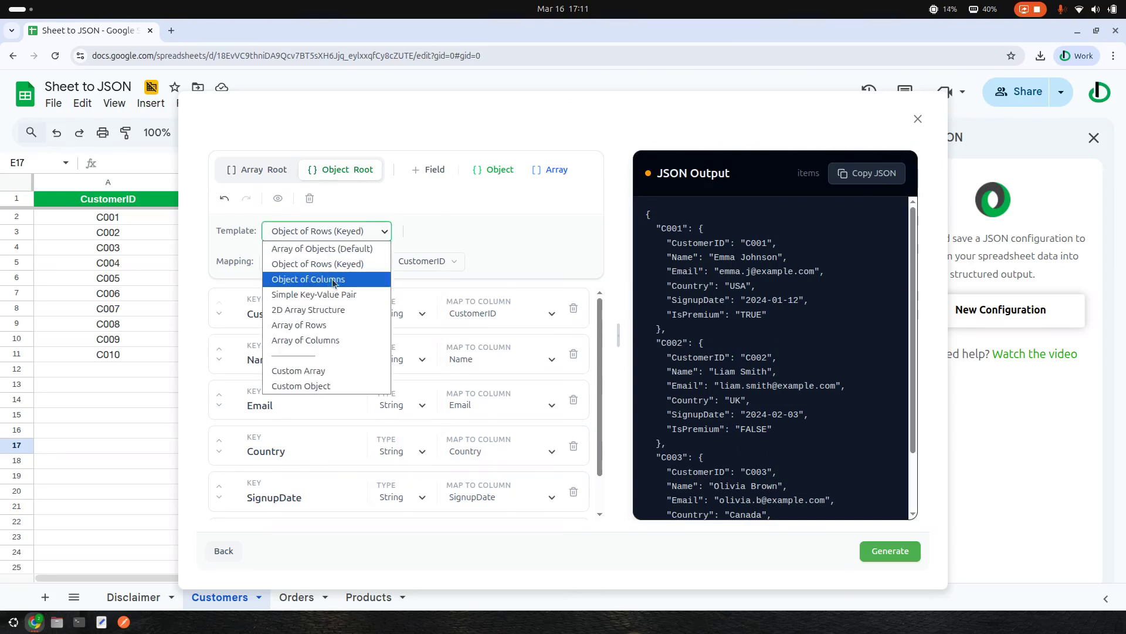
left_click(332, 281)
left_click(315, 231)
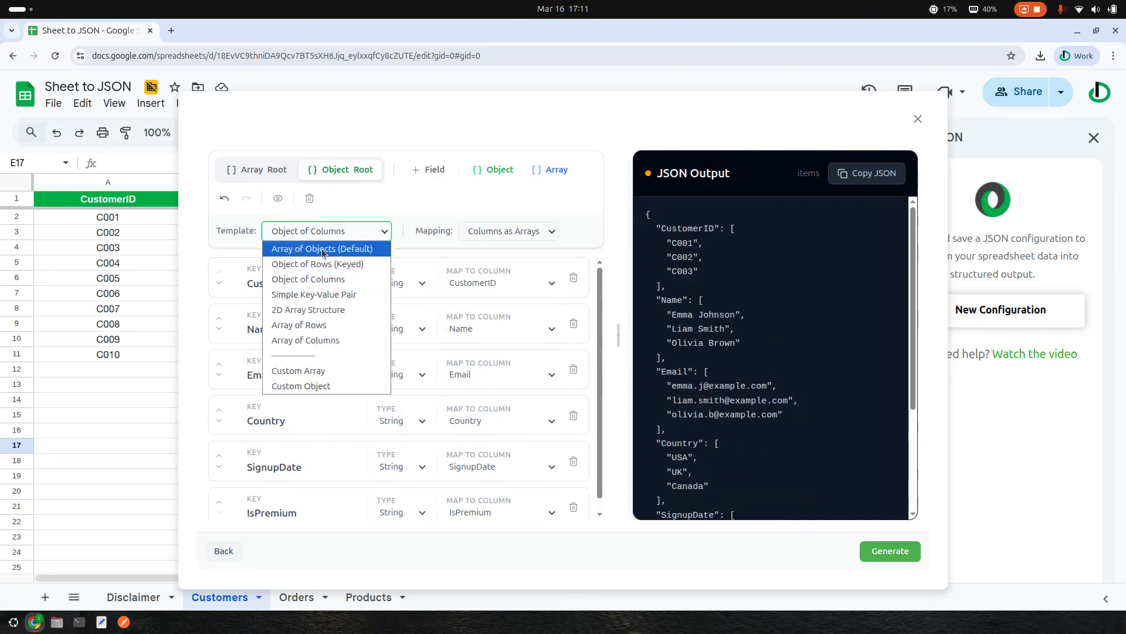
left_click(314, 295)
left_click(325, 233)
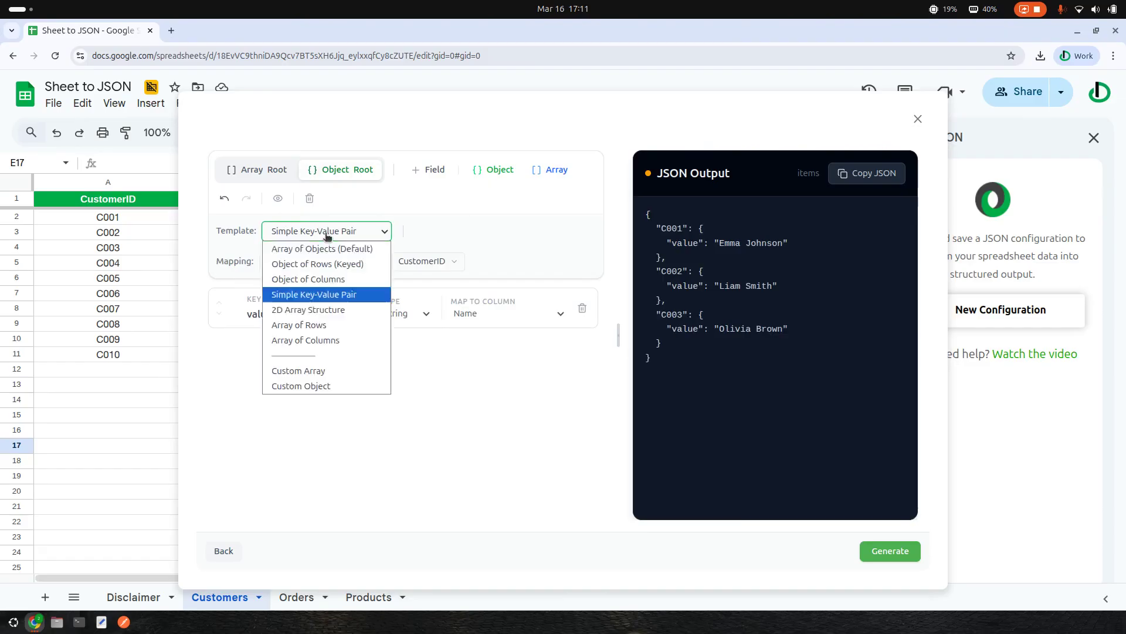
left_click(306, 311)
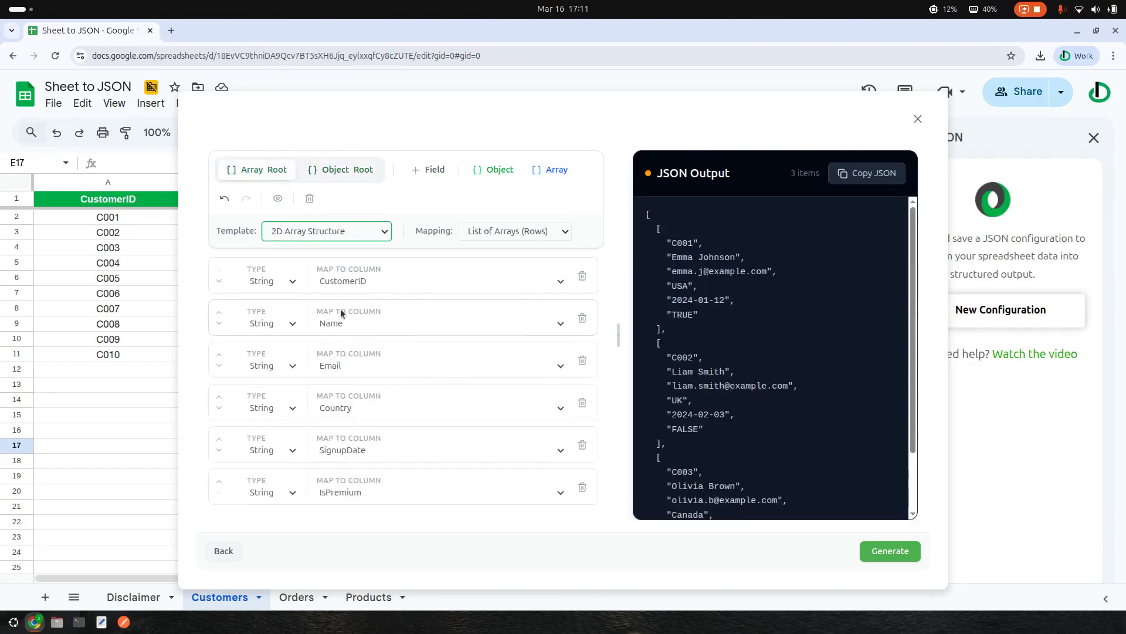
left_click(324, 233)
left_click(316, 326)
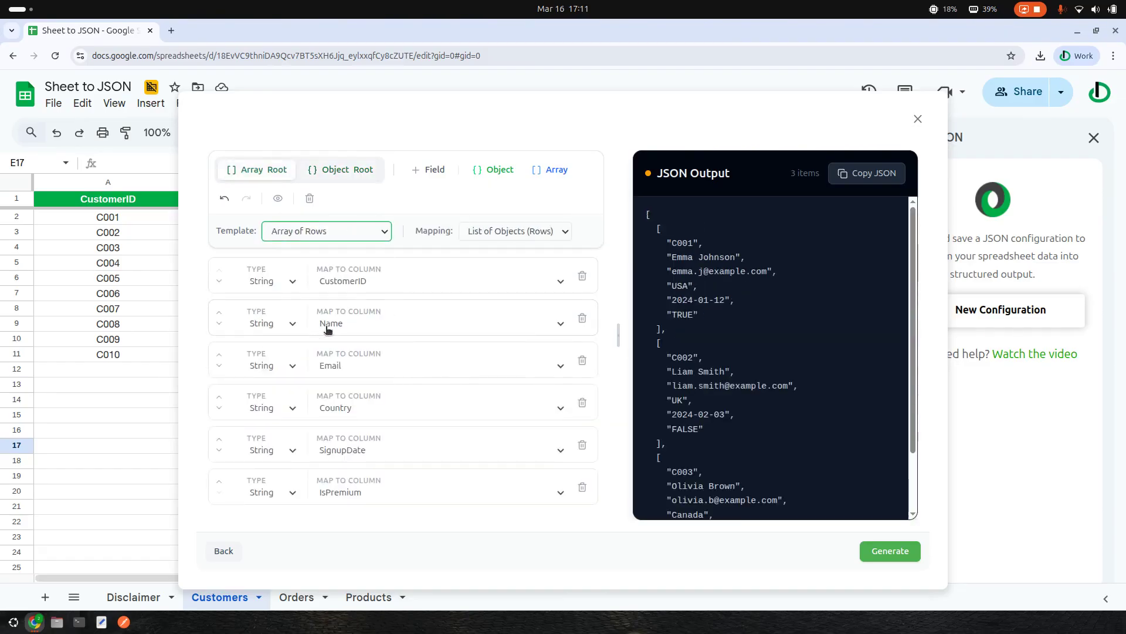
left_click(338, 233)
left_click(301, 340)
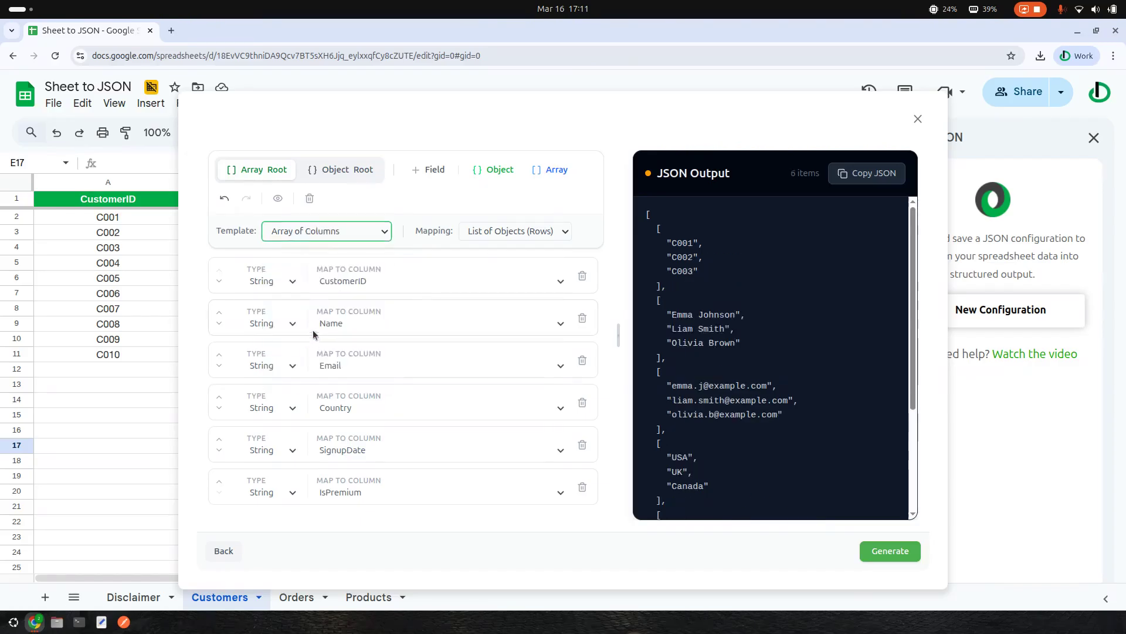
left_click(329, 237)
left_click(321, 249)
left_click(323, 234)
left_click(311, 371)
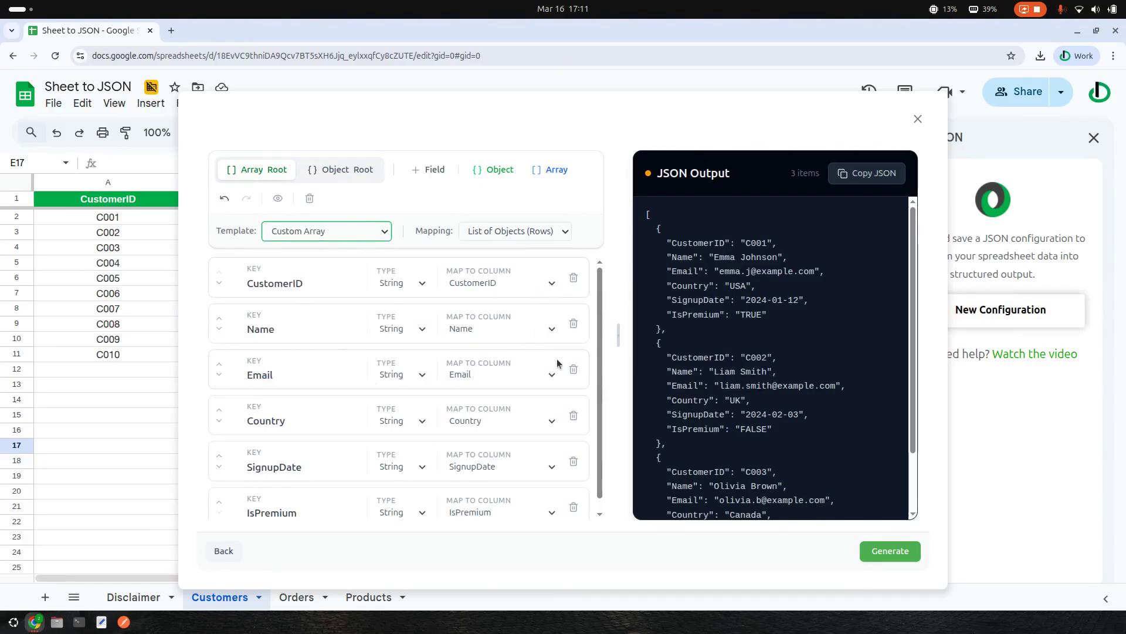
left_click(300, 231)
- Switch to the Custom Object template, delete the IsPremium, Email and Country fields, and add a field
left_click(313, 386)
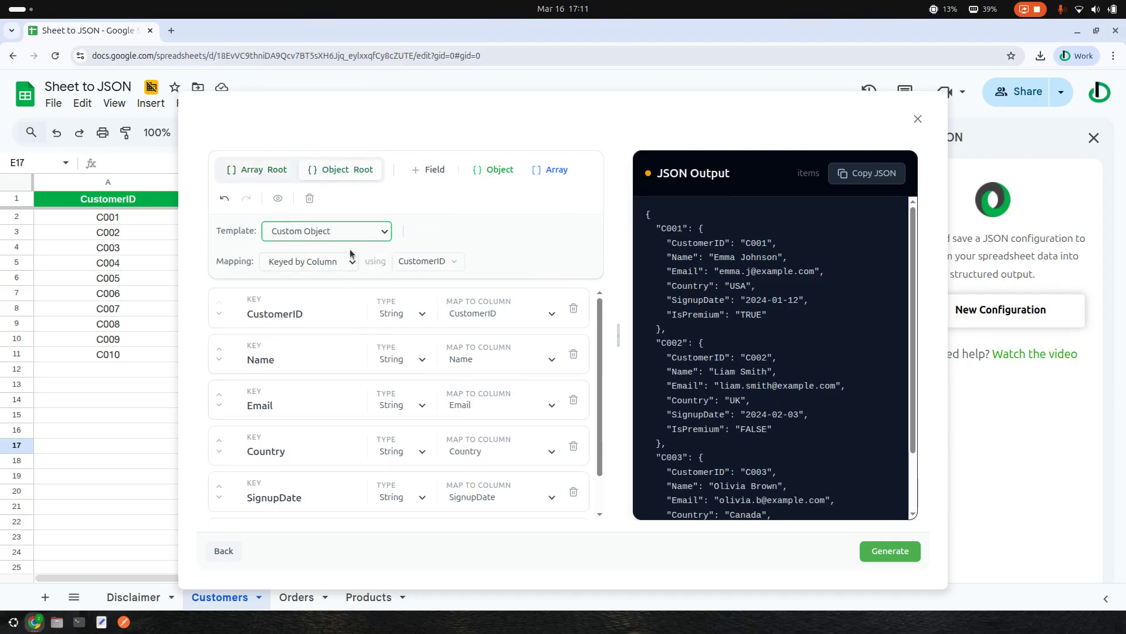
scroll(547, 351, "down", 1)
left_click(572, 494)
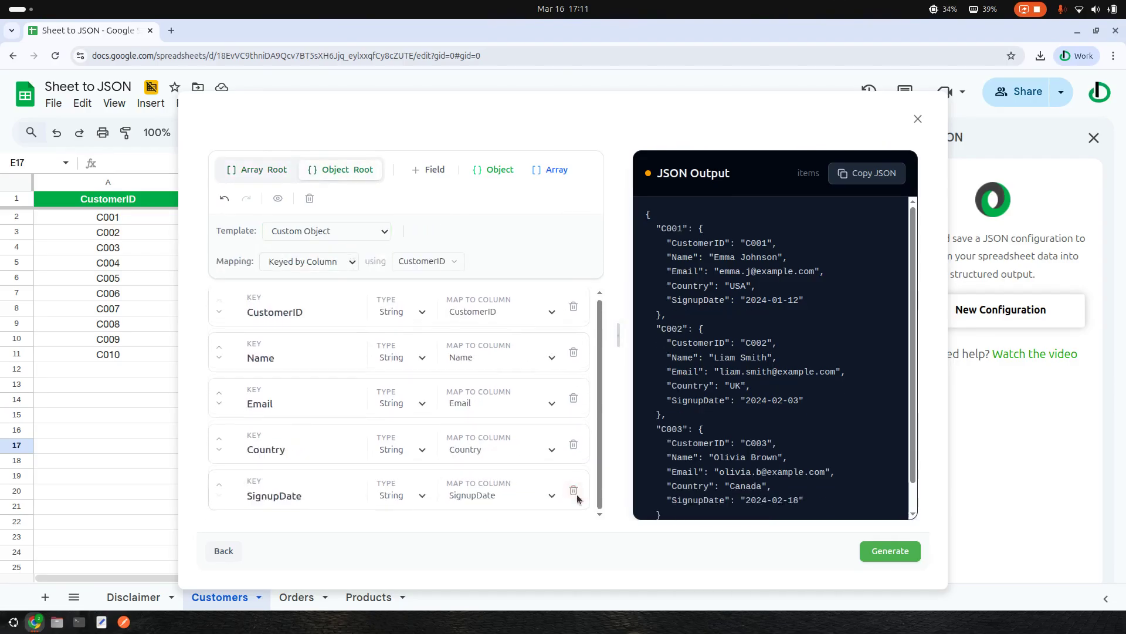
left_click(582, 399)
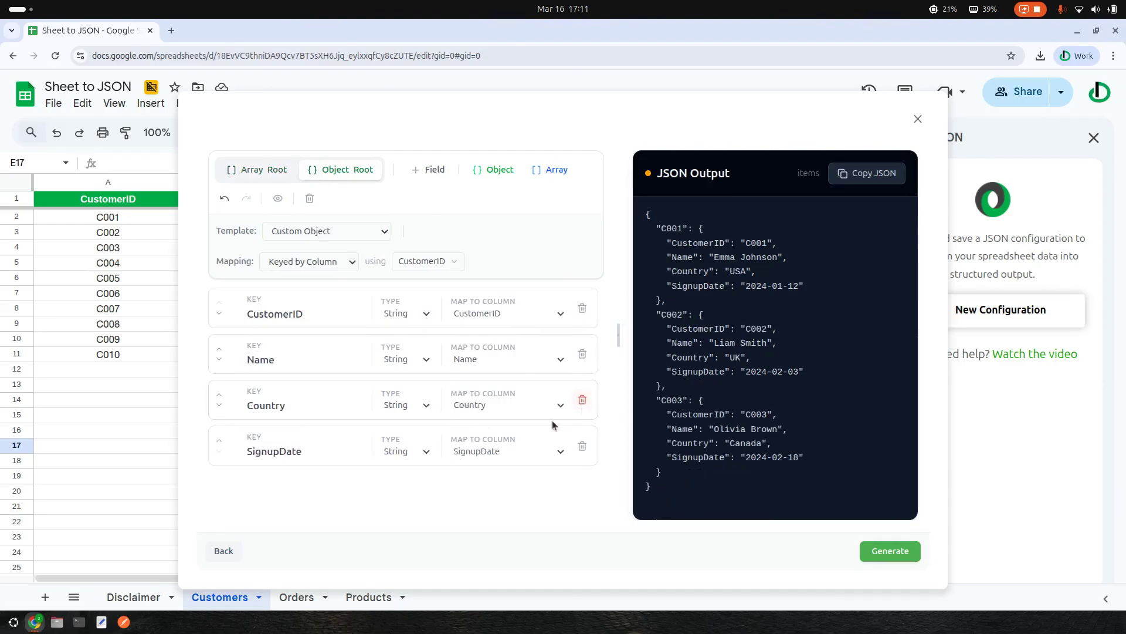
left_click(582, 399)
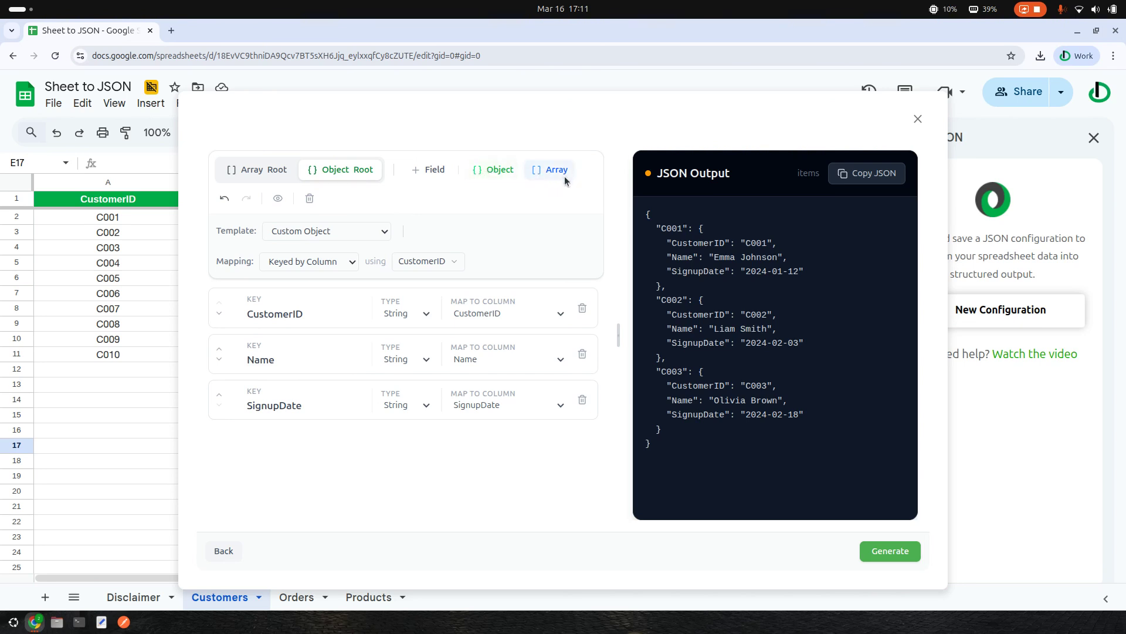
left_click(436, 171)
- Rename the newField key to xyz
left_click(308, 449)
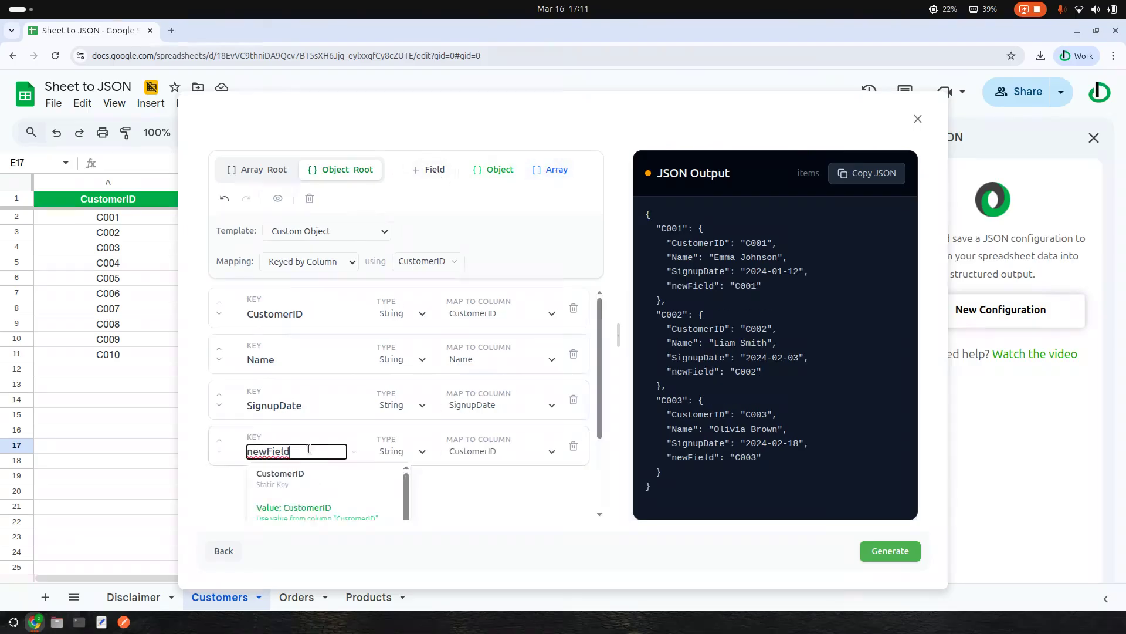
left_click_drag(310, 453, 224, 451)
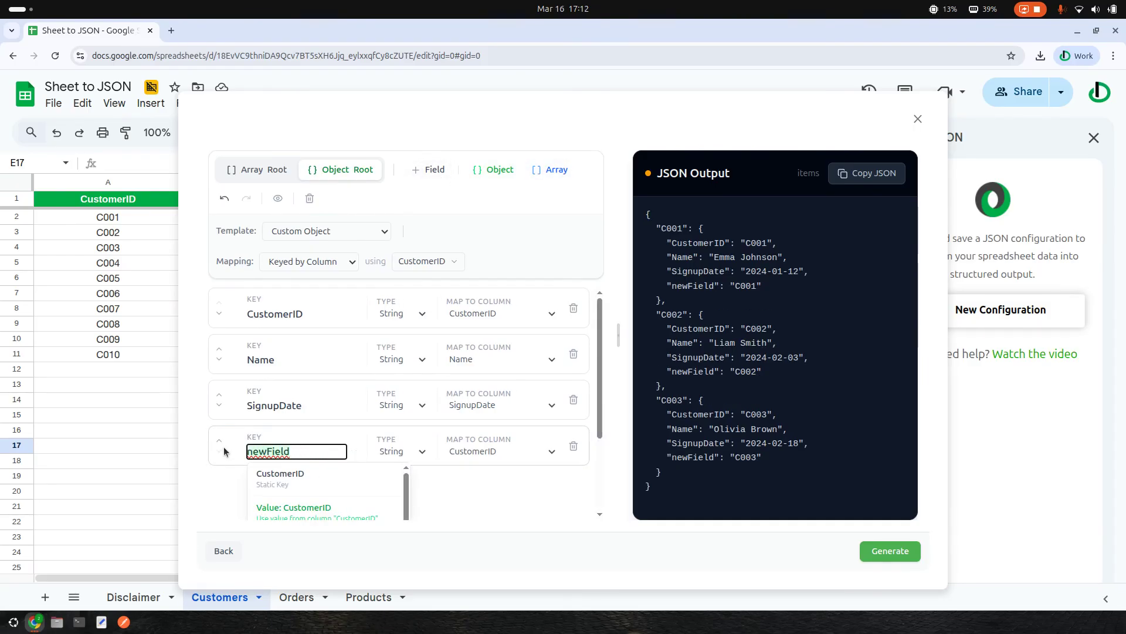
type("z")
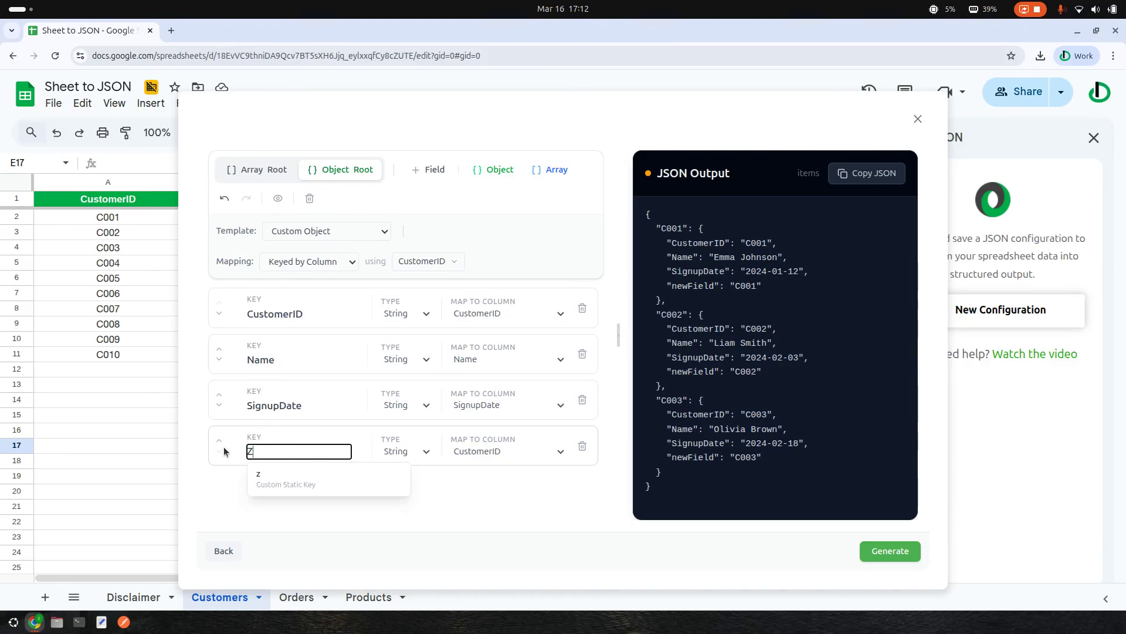
key("BackSpace")
type("XY")
left_click(273, 477)
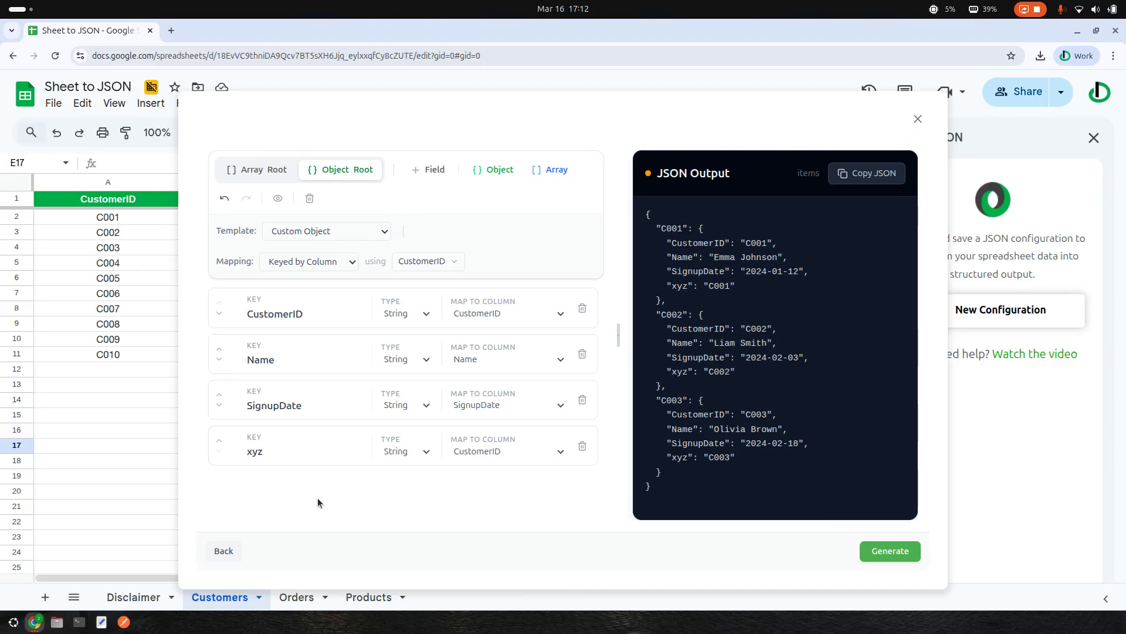
left_click(289, 455)
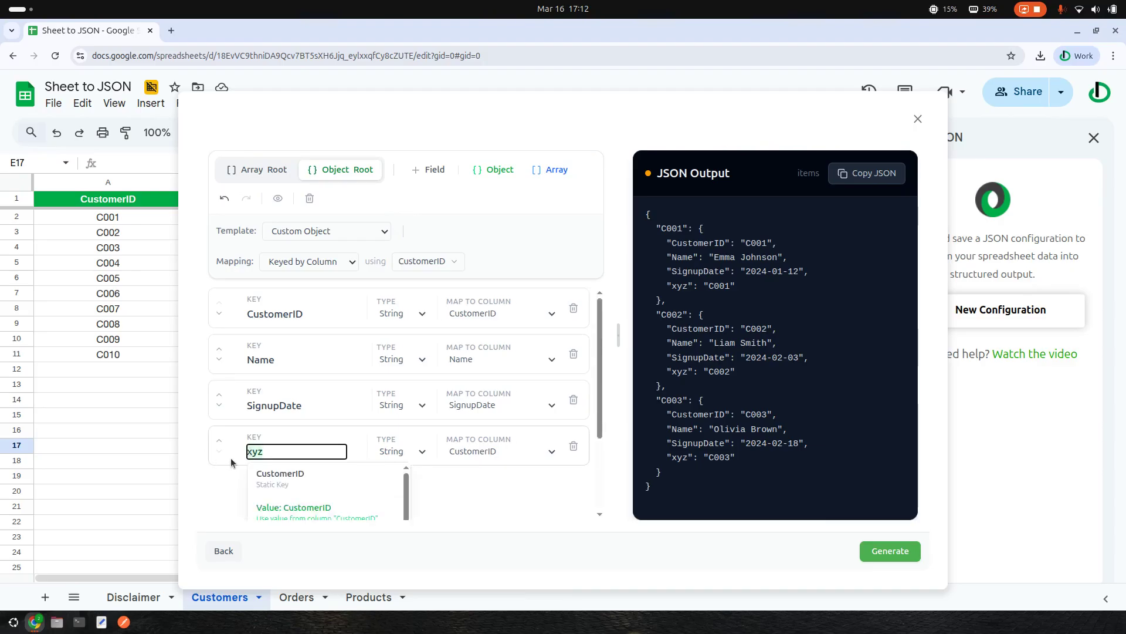
key("ctrl+a")
type("XY")
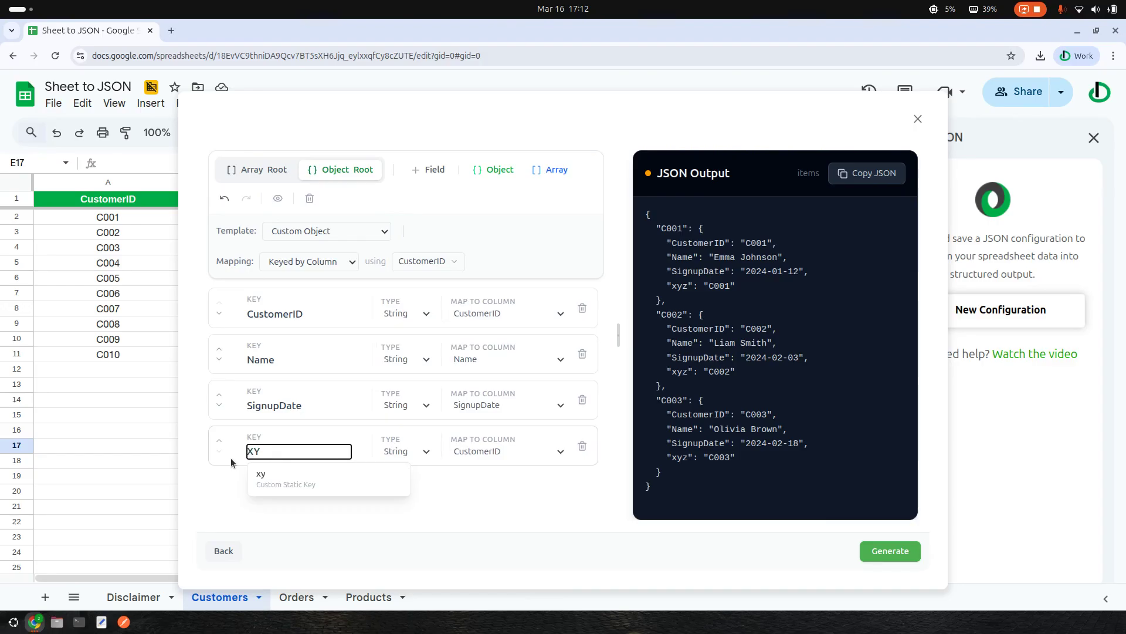
type("Z")
left_click(564, 499)
- Try xyz's value type as Number, Decimal, Object and Array, ending on String
left_click(401, 452)
left_click(404, 482)
left_click(411, 453)
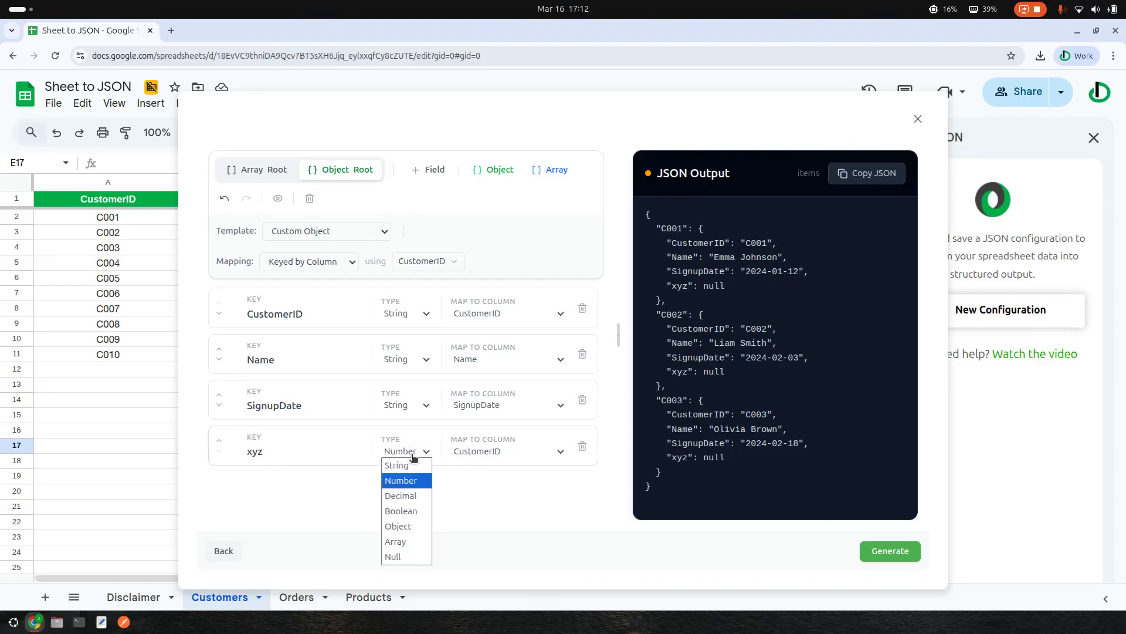
left_click(408, 494)
left_click(420, 453)
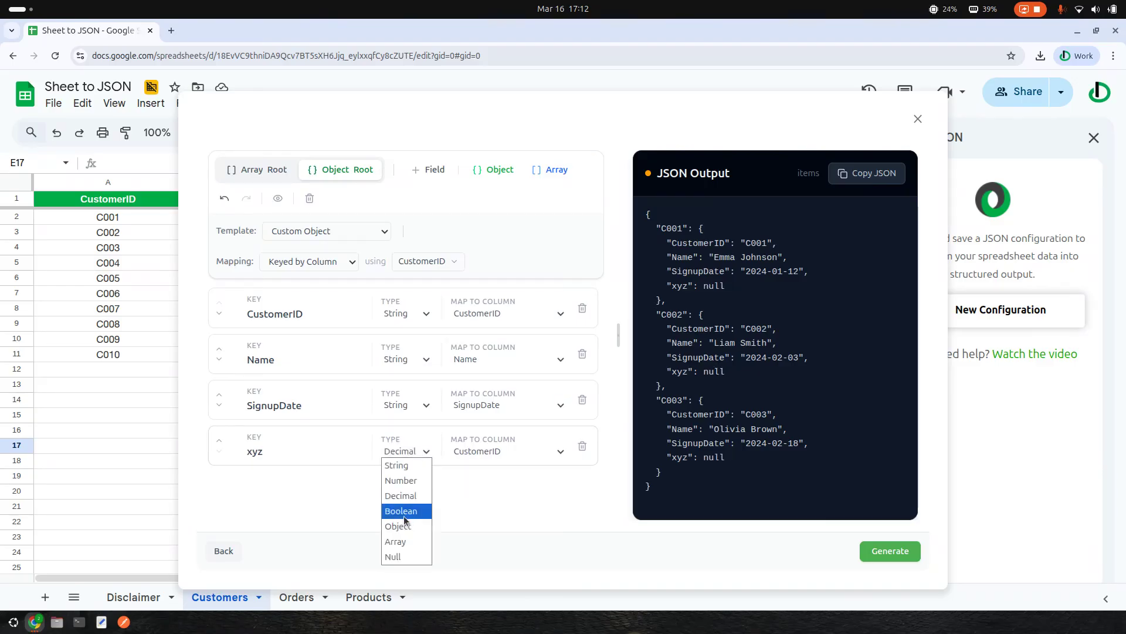
left_click(404, 522)
left_click(420, 446)
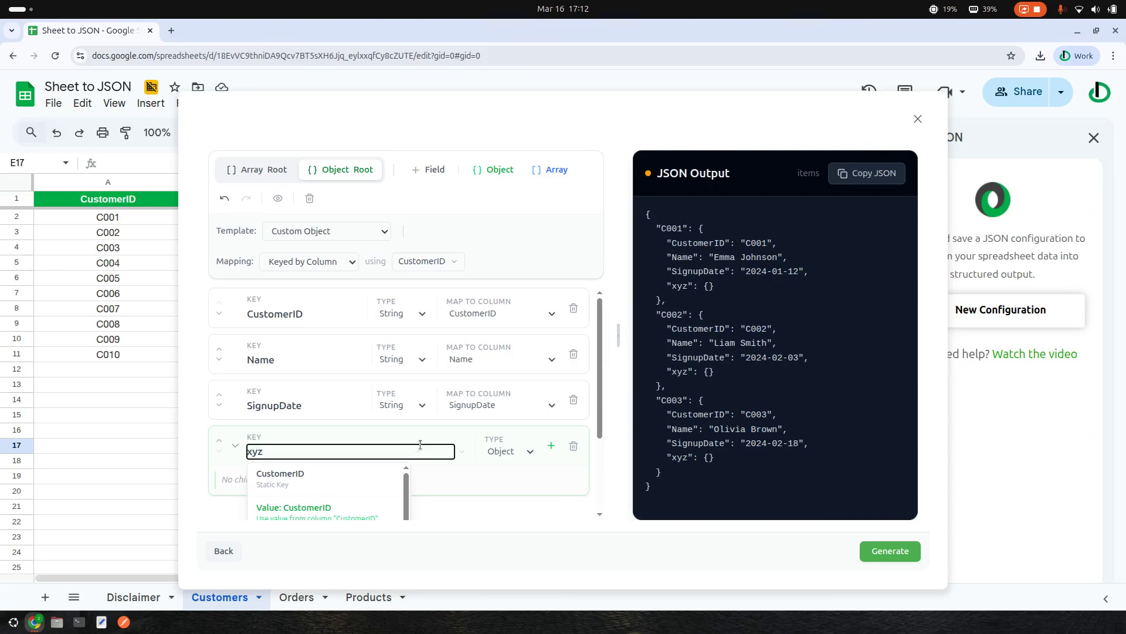
left_click(550, 448)
left_click(514, 454)
left_click(505, 452)
left_click(507, 542)
left_click(511, 451)
left_click(518, 466)
- Cycle xyz's source column through Email, SignupDate and IsPremium, then back to CustomerID
left_click(475, 451)
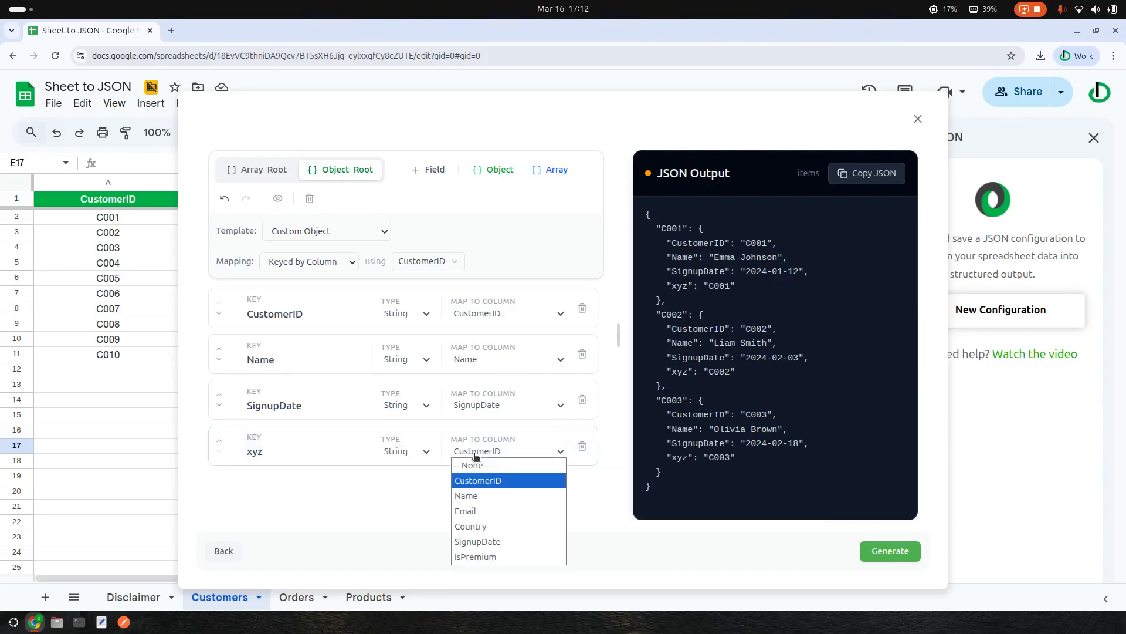
left_click(503, 452)
left_click(511, 451)
left_click(493, 512)
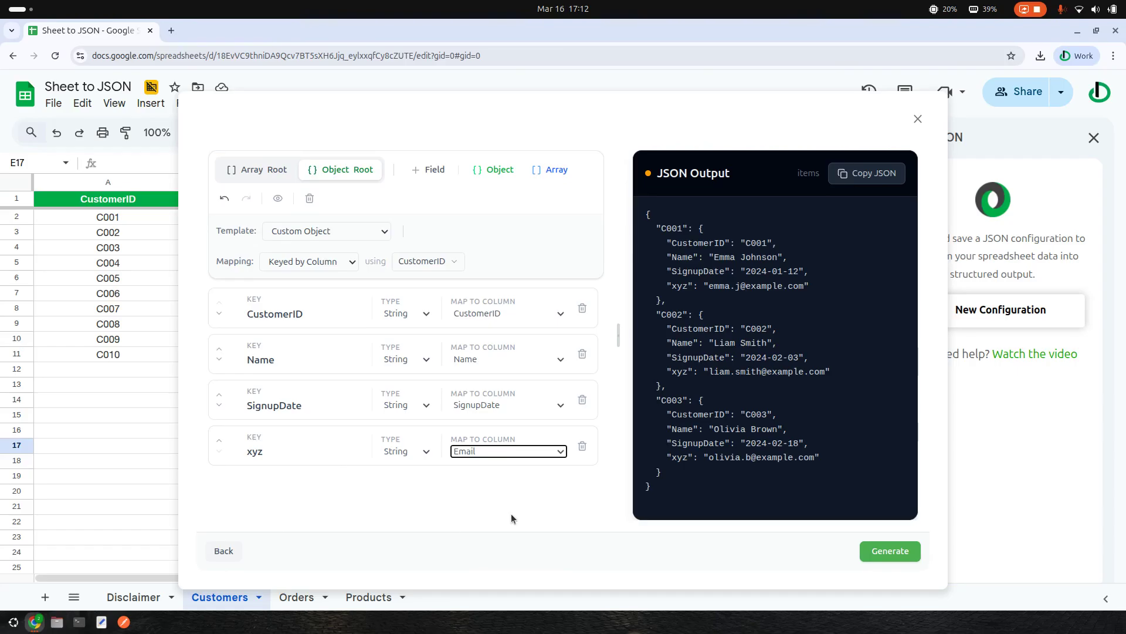
left_click(505, 453)
left_click(488, 540)
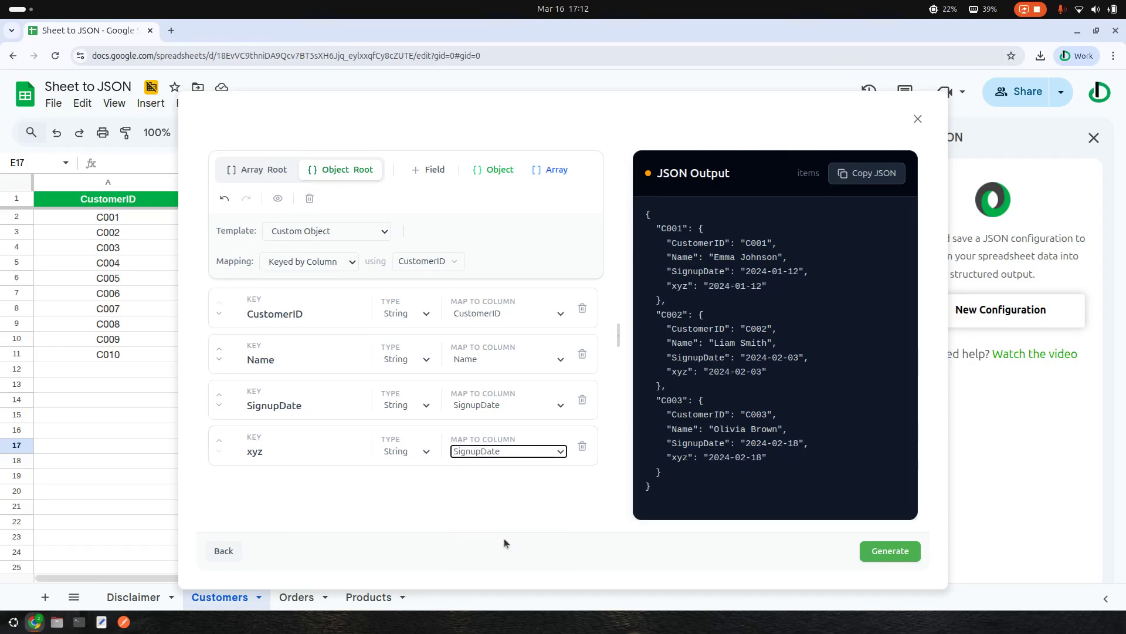
left_click(508, 460)
left_click(490, 556)
left_click(502, 456)
left_click(483, 480)
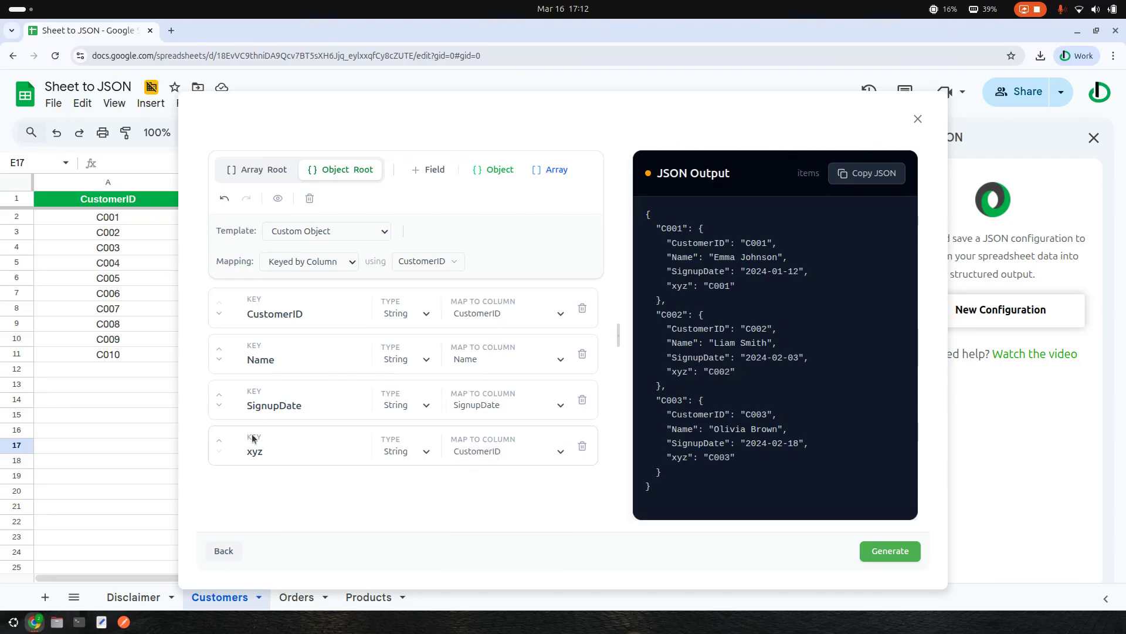
left_click(537, 453)
left_click(536, 454)
- Make xyz an Object, then add another field and delete the extra newField row
left_click(389, 453)
left_click(409, 546)
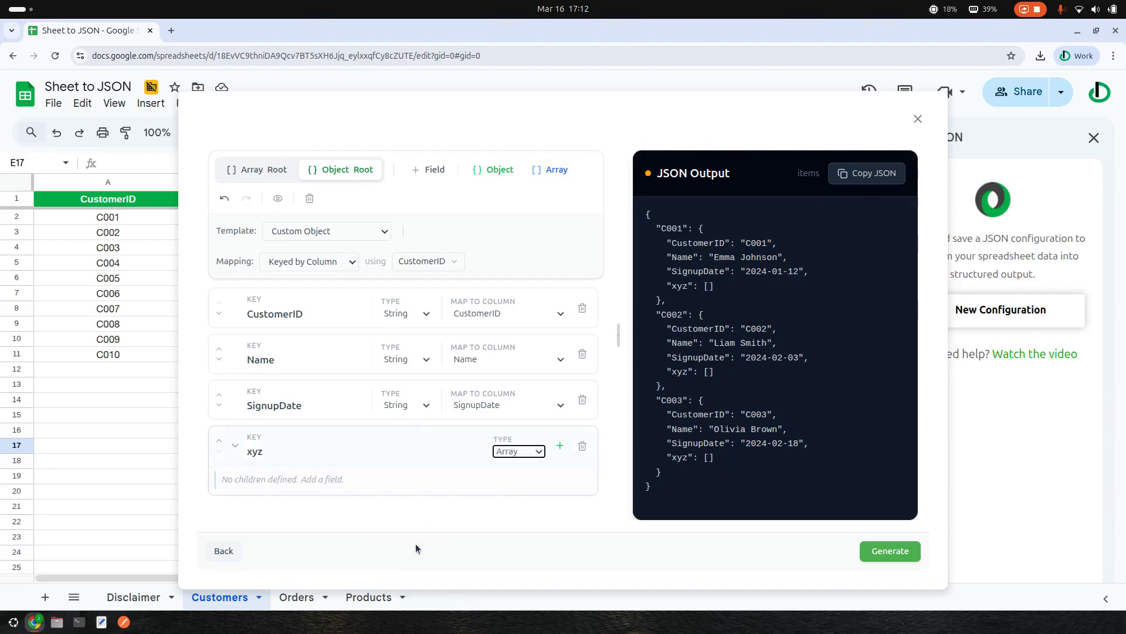
left_click(521, 454)
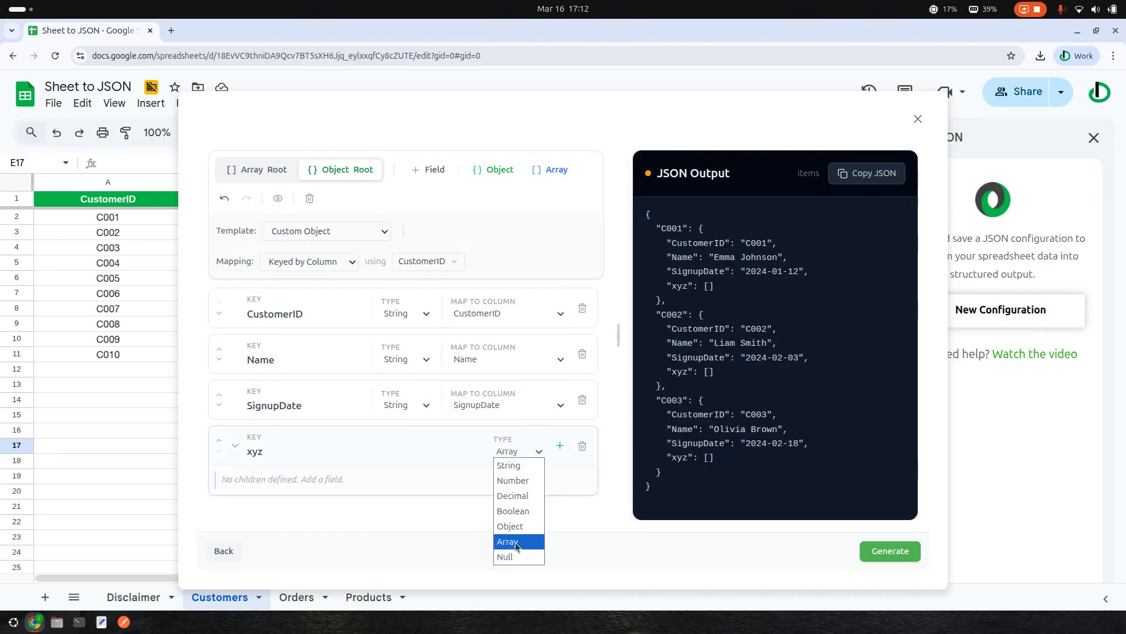
left_click(525, 524)
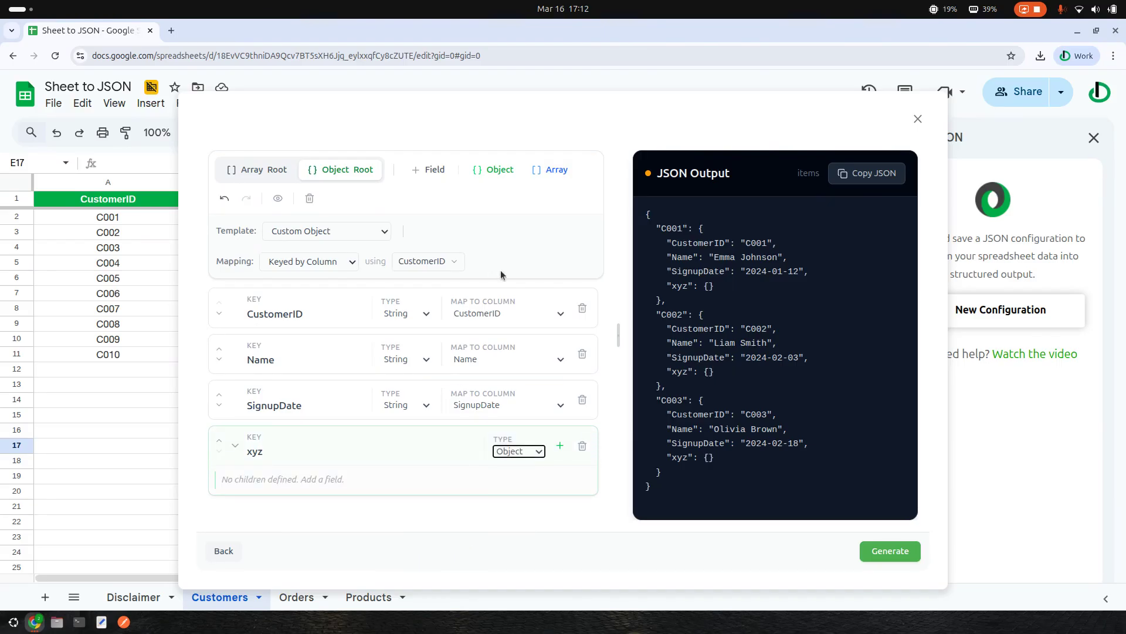
left_click(437, 174)
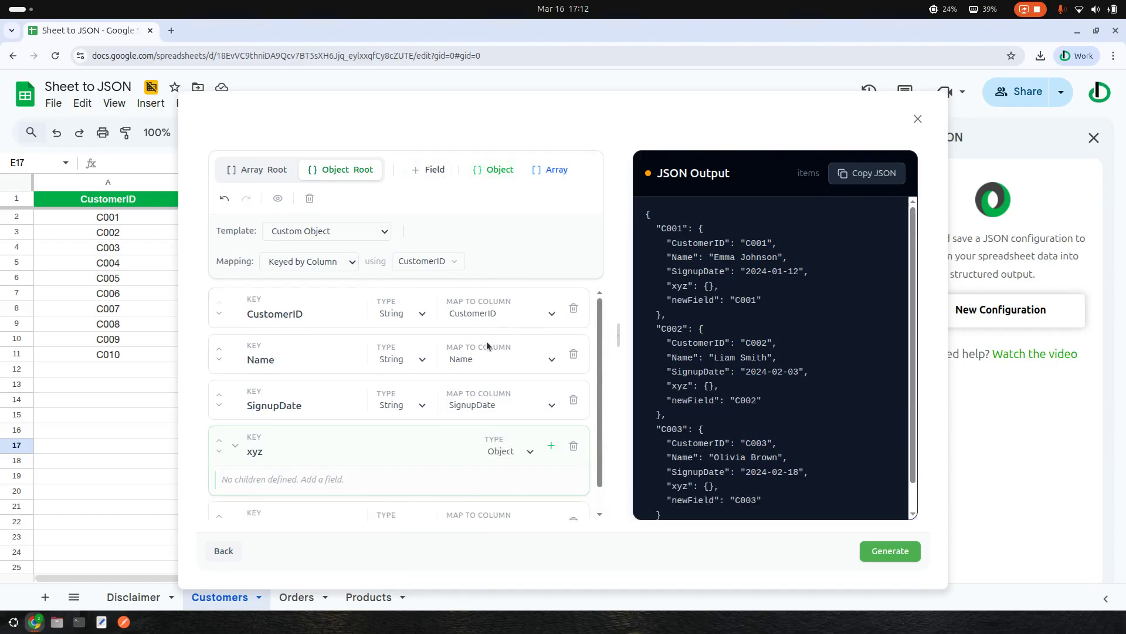
scroll(495, 461, "down", 1)
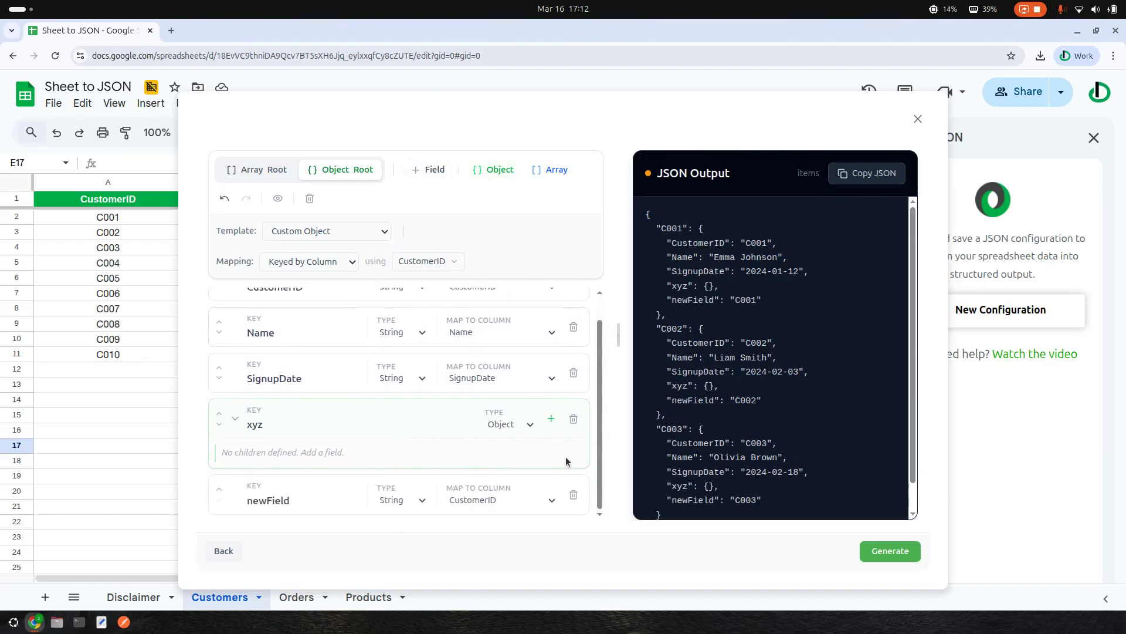
left_click(574, 495)
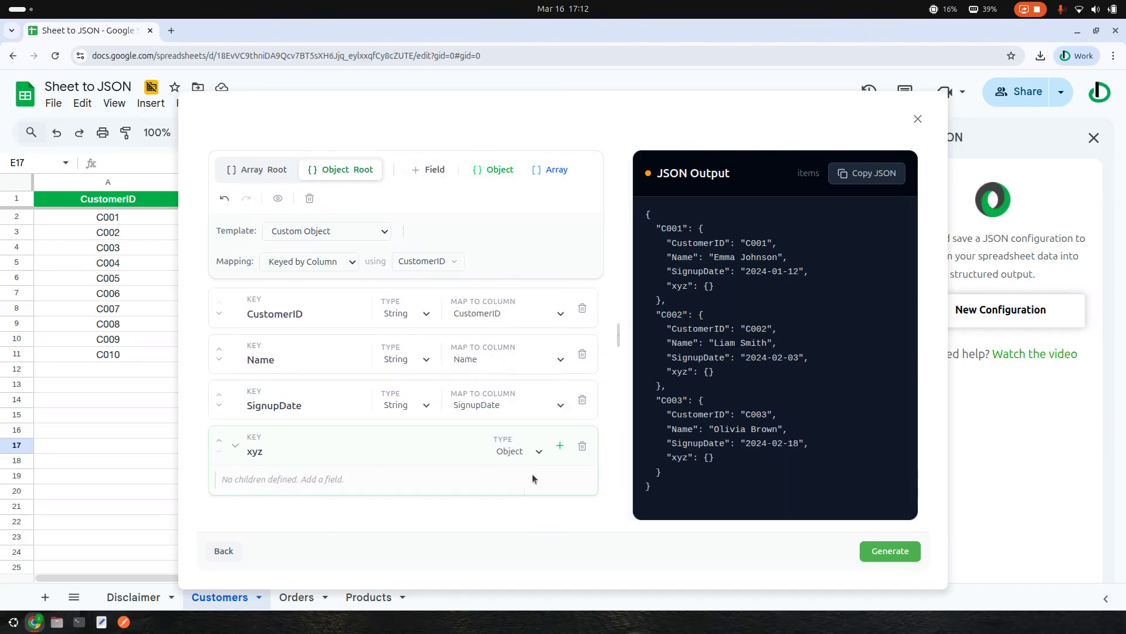
- Nest a new object inside xyz and rename its key to customer_ID
left_click(560, 447)
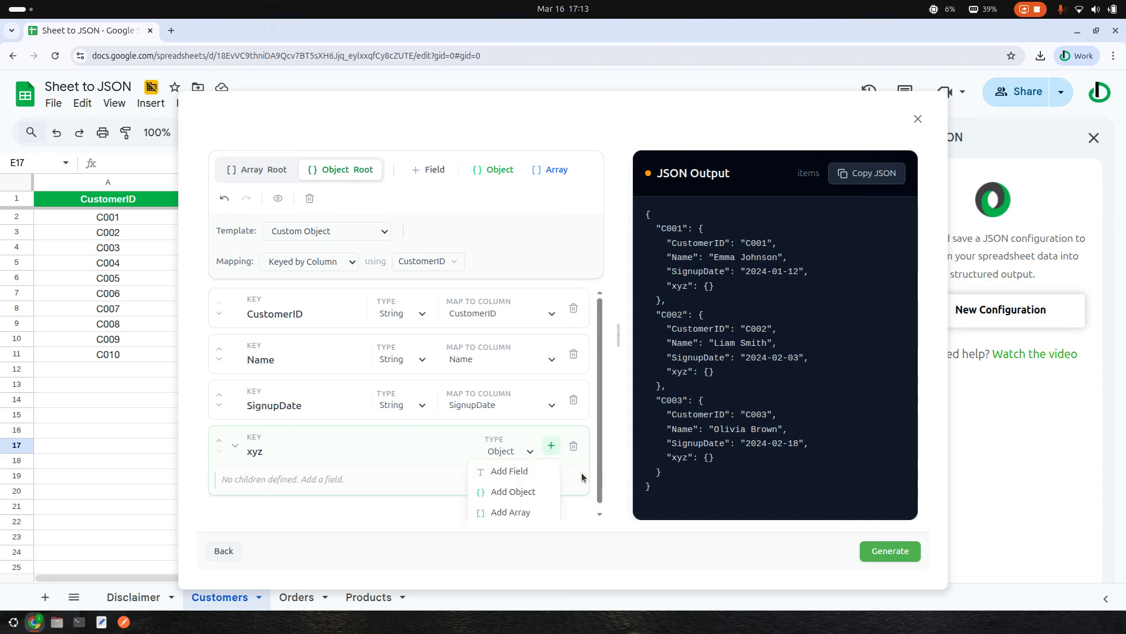
left_click(512, 491)
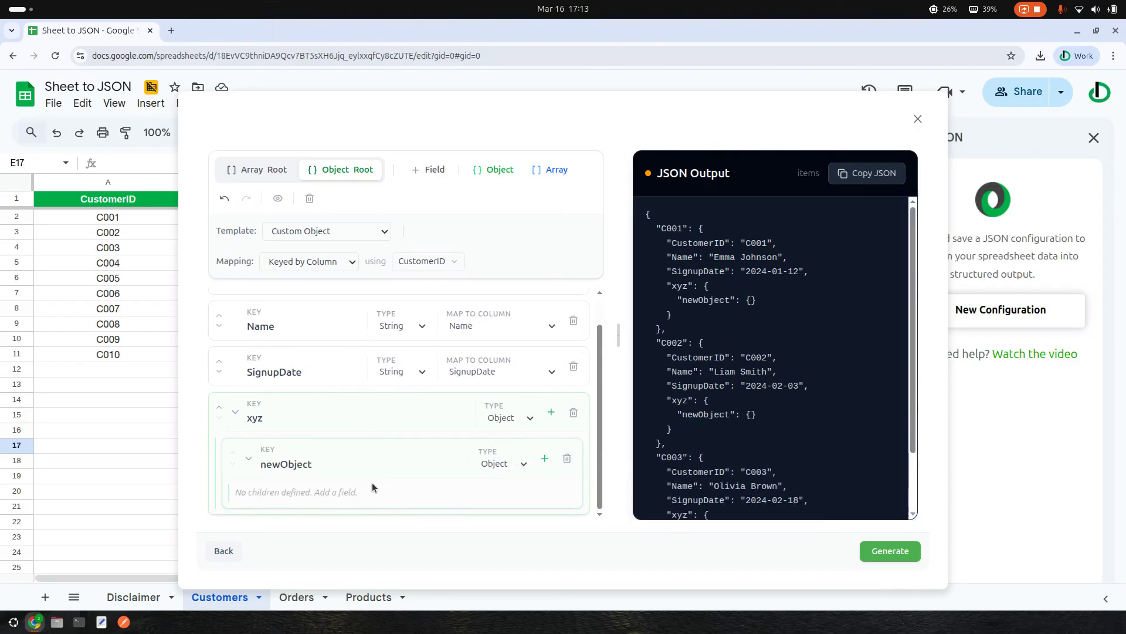
left_click(323, 466)
key("ctrl+a")
type("custom")
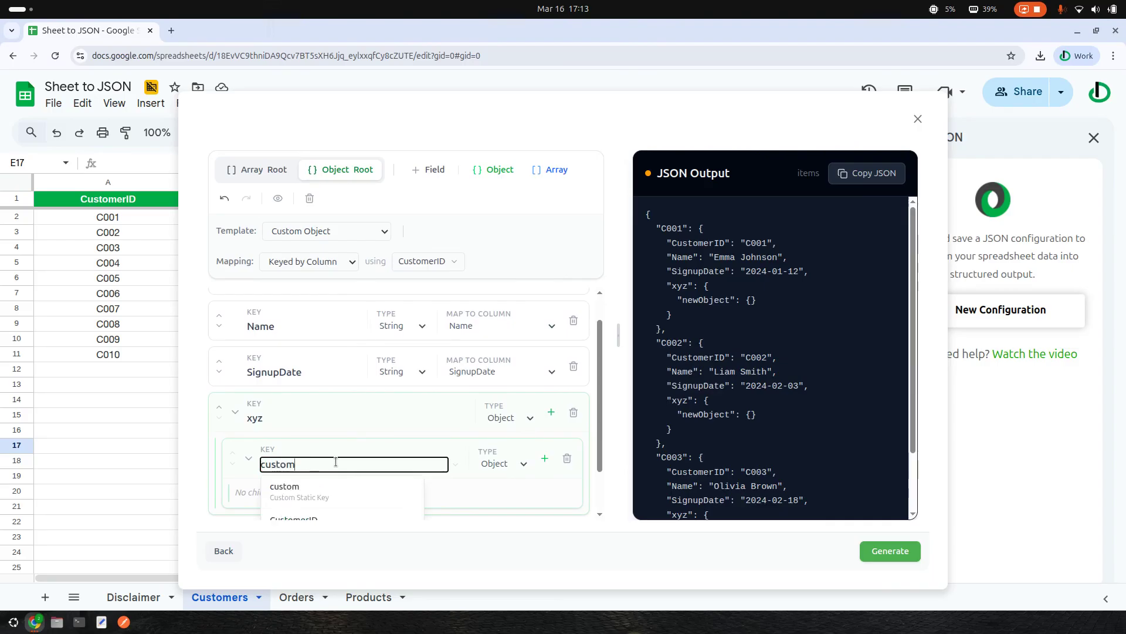
type("er_ID")
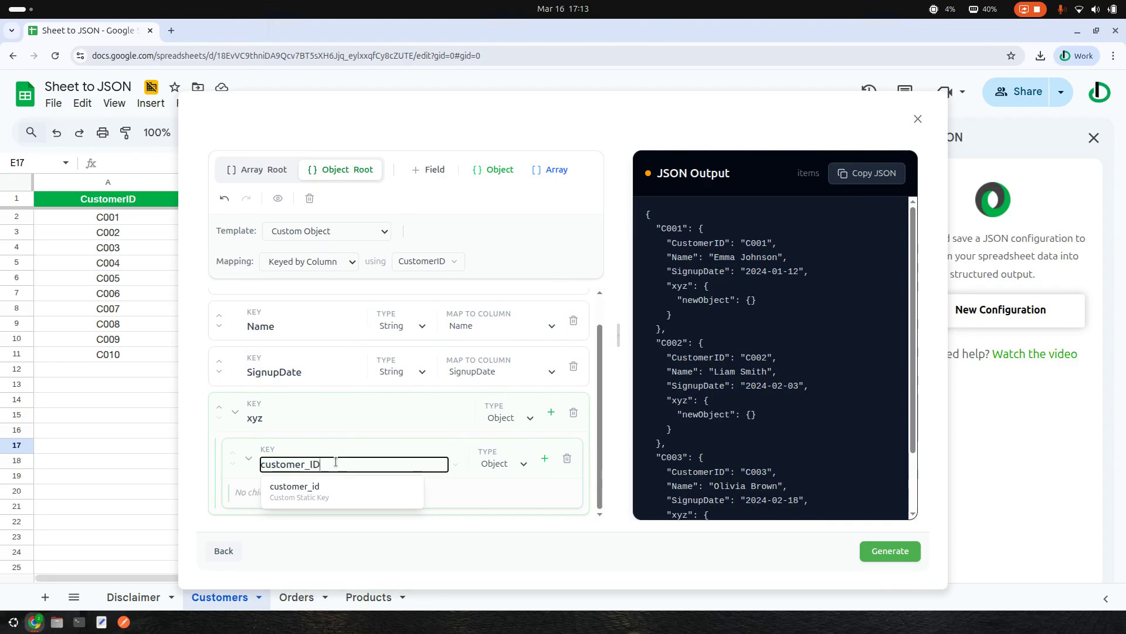
left_click(374, 502)
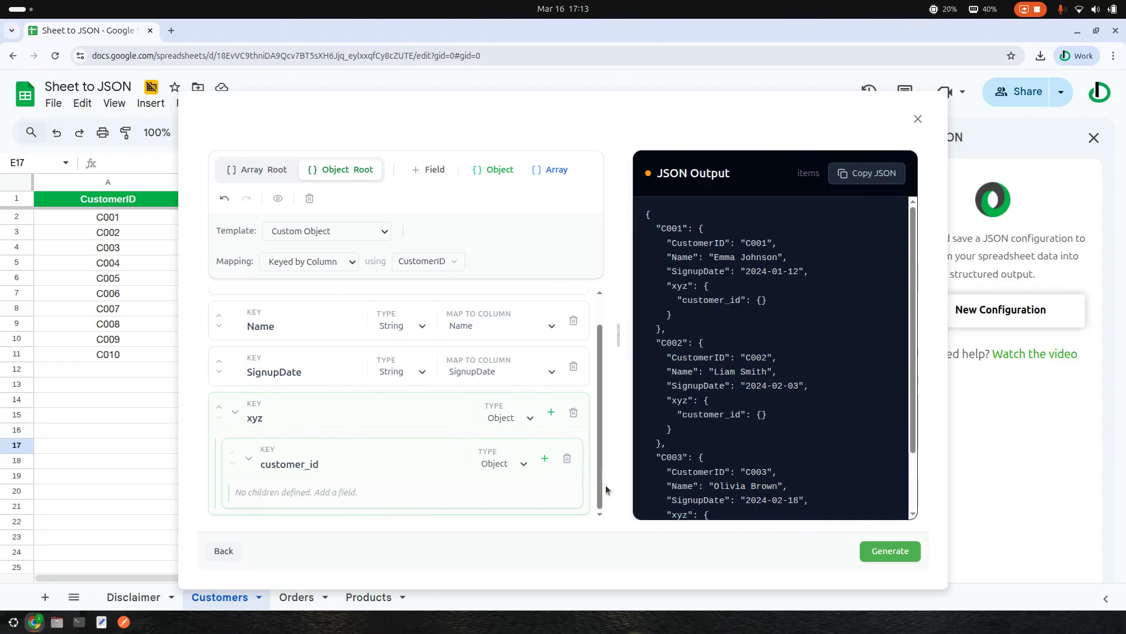
- Set customer_id's type to String mapped to CustomerID and commit the xyz key
left_click(515, 469)
left_click(521, 469)
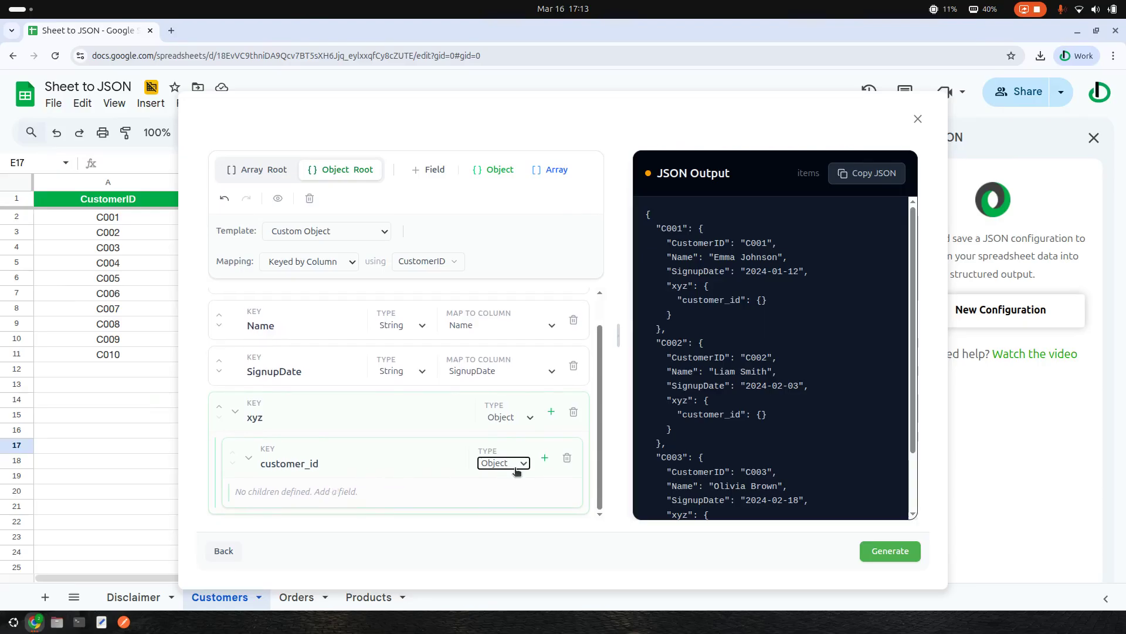
left_click(511, 465)
left_click(499, 480)
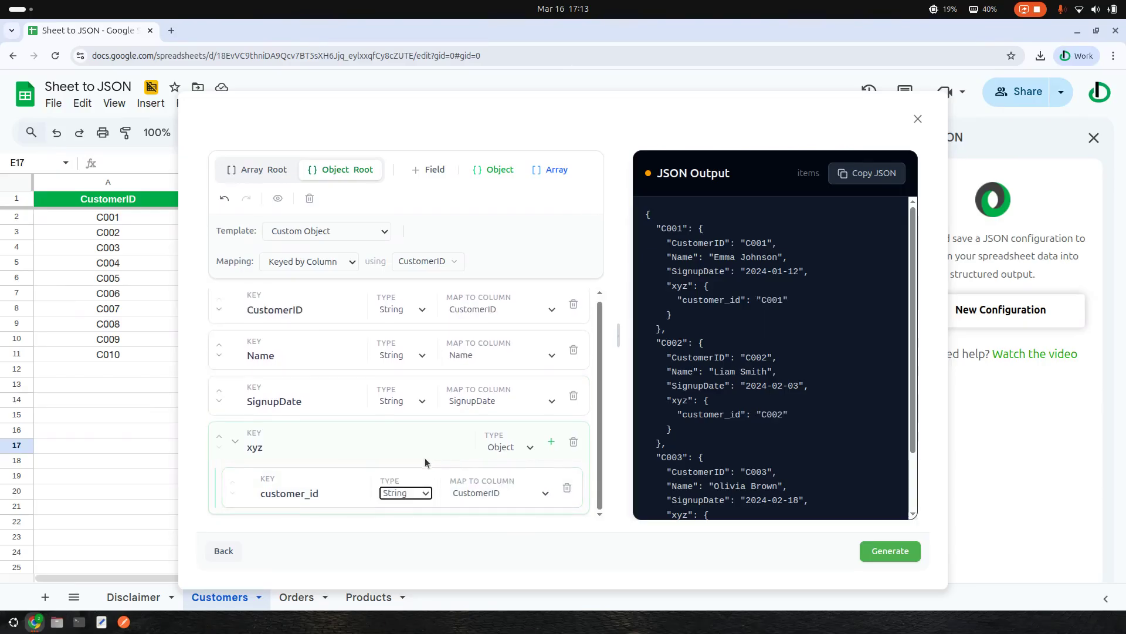
left_click(292, 445)
left_click(604, 454)
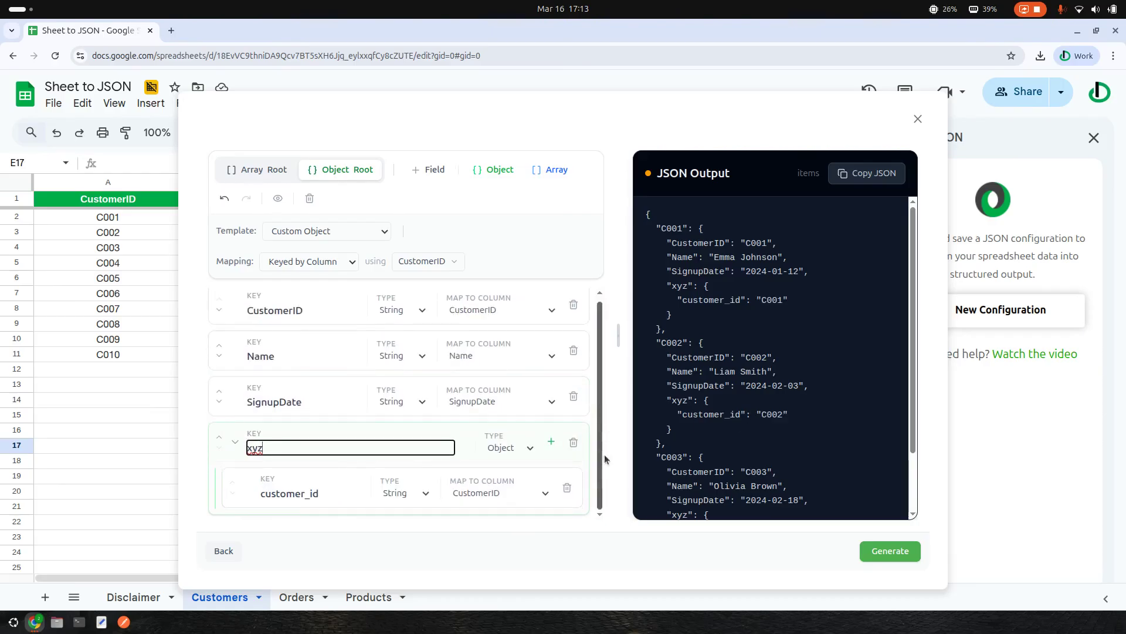
- Generate the customer JSON and expand all records to review the preview
left_click(905, 553)
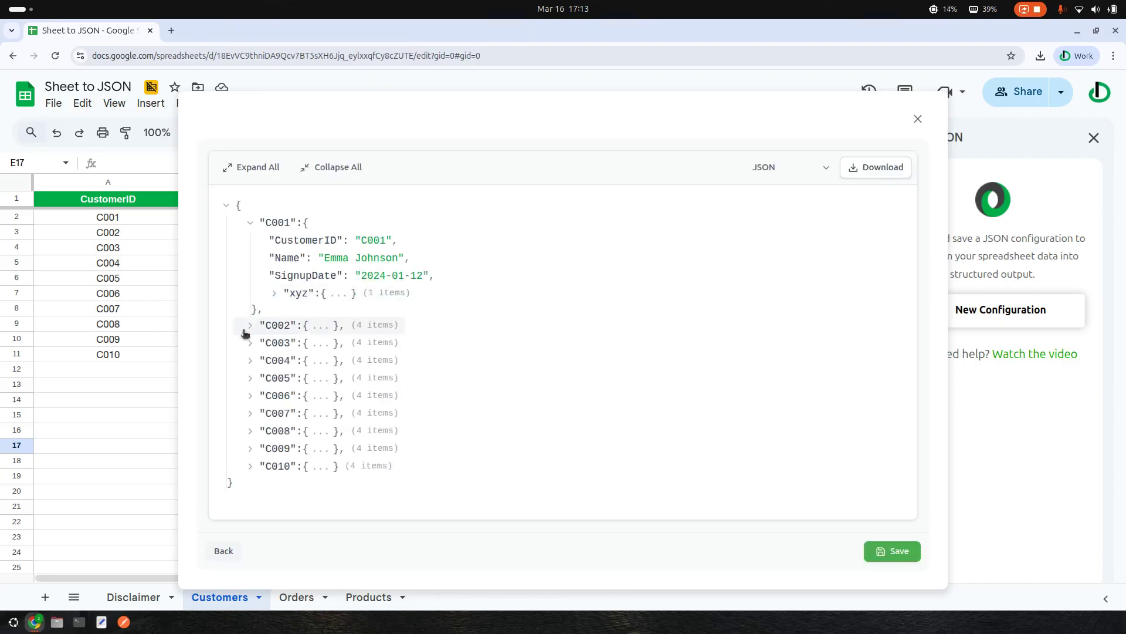
left_click(256, 169)
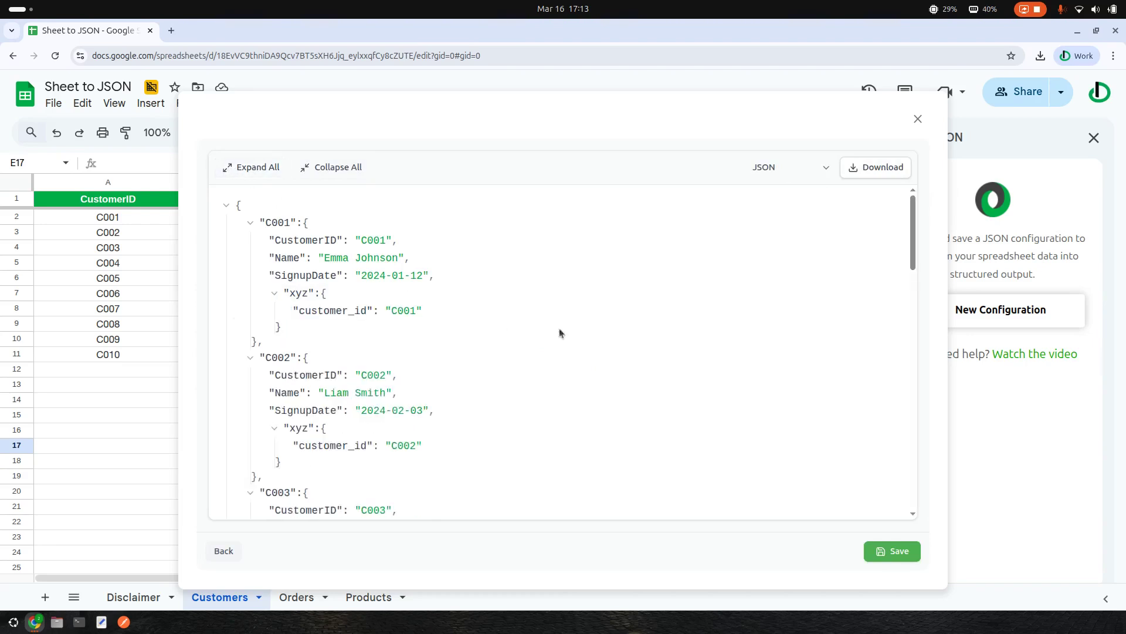
scroll(556, 384, "down", 15)
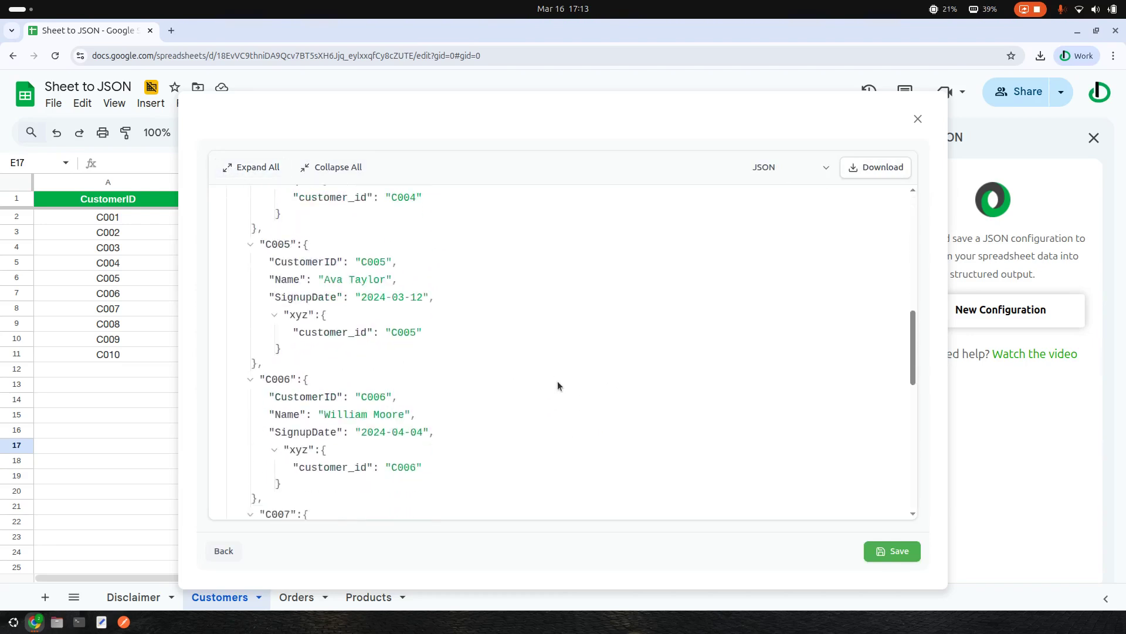
scroll(557, 374, "up", 15)
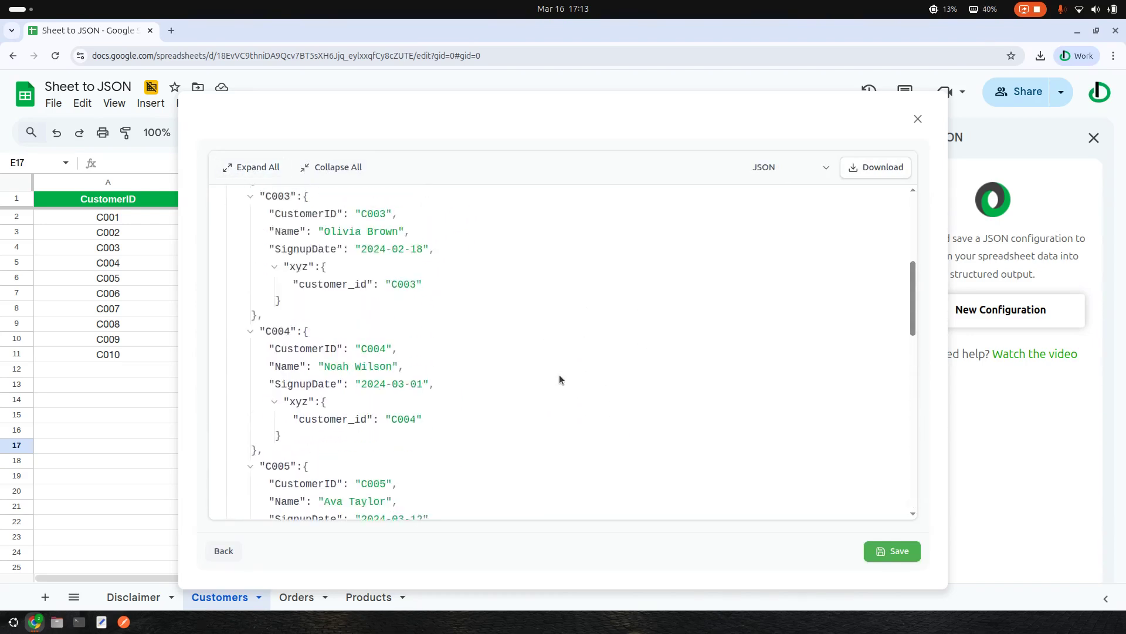
- Choose the minified JSON format and download Custom Object.min.json
left_click(801, 169)
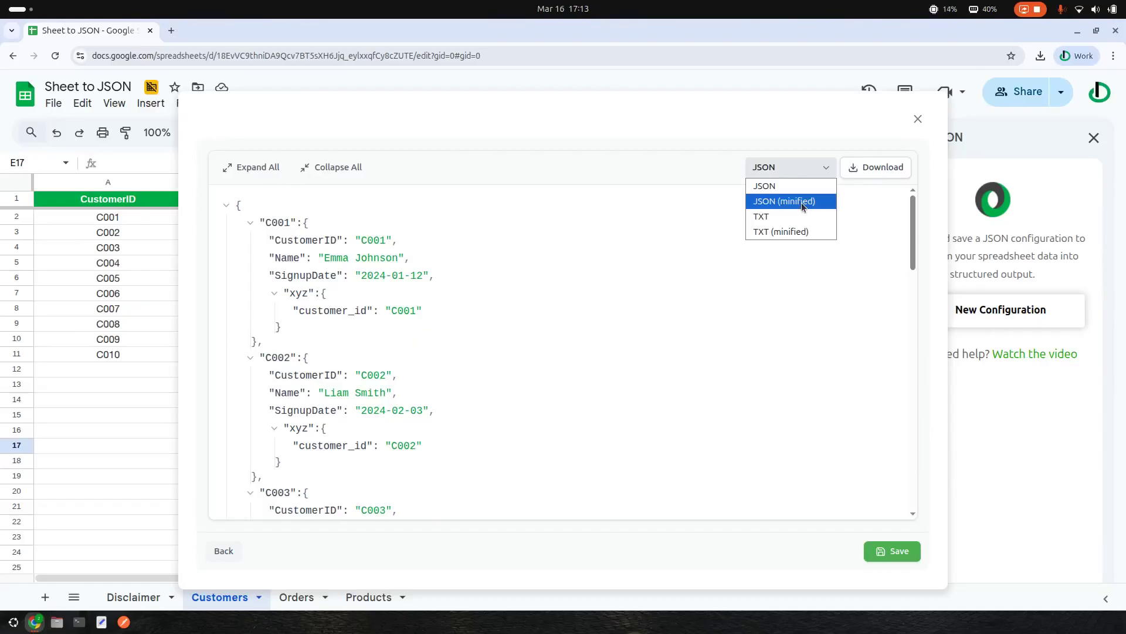
left_click(868, 223)
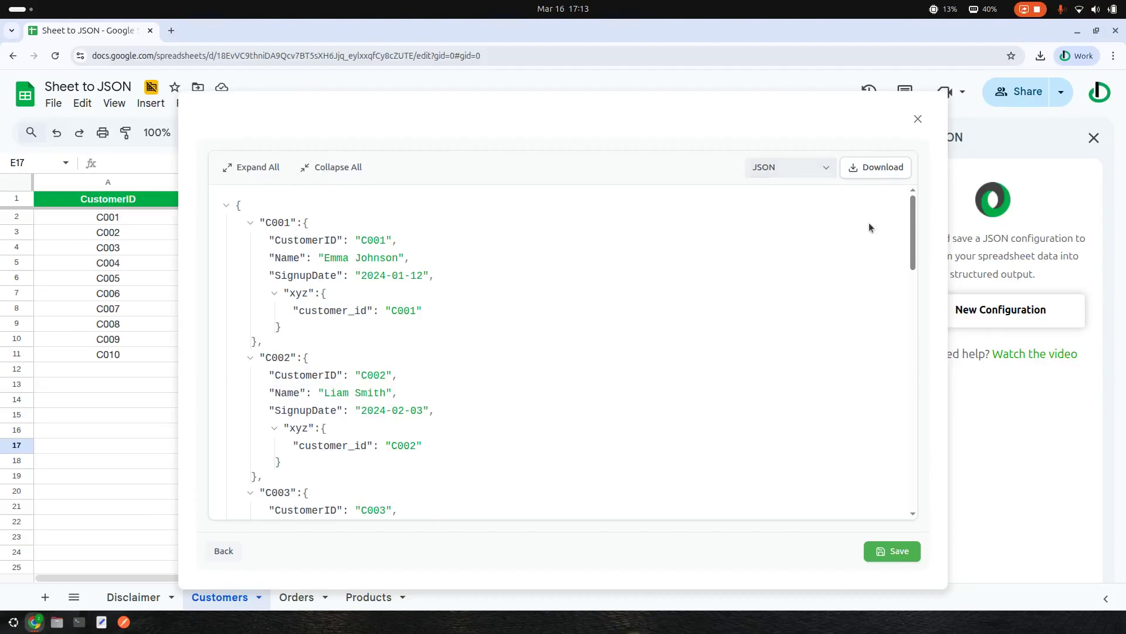
left_click(782, 167)
left_click(780, 202)
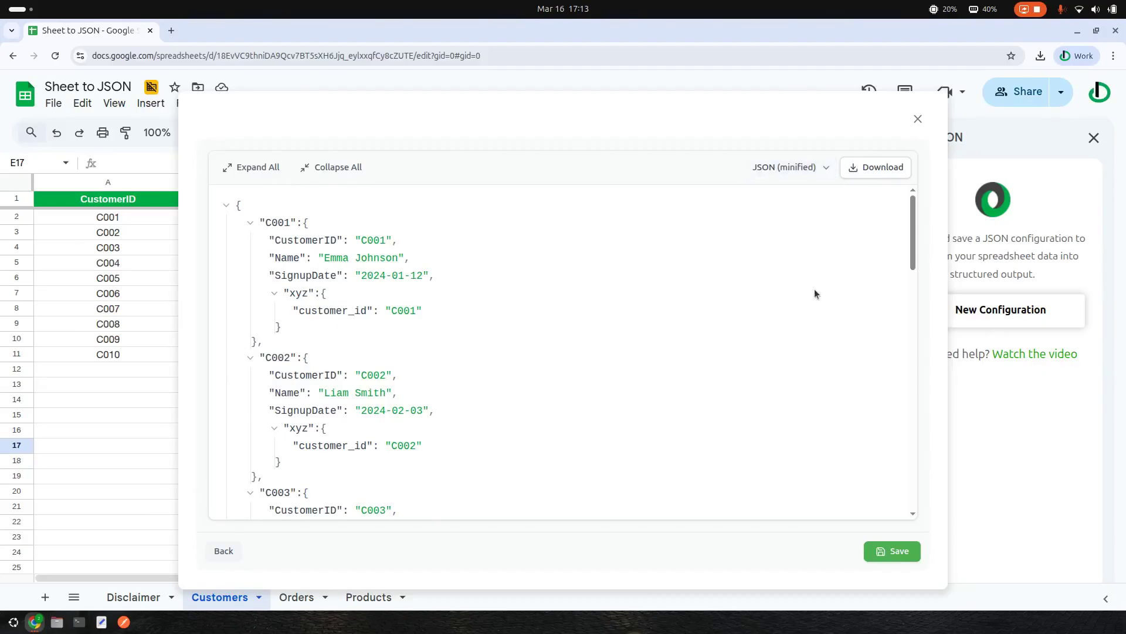
left_click(887, 170)
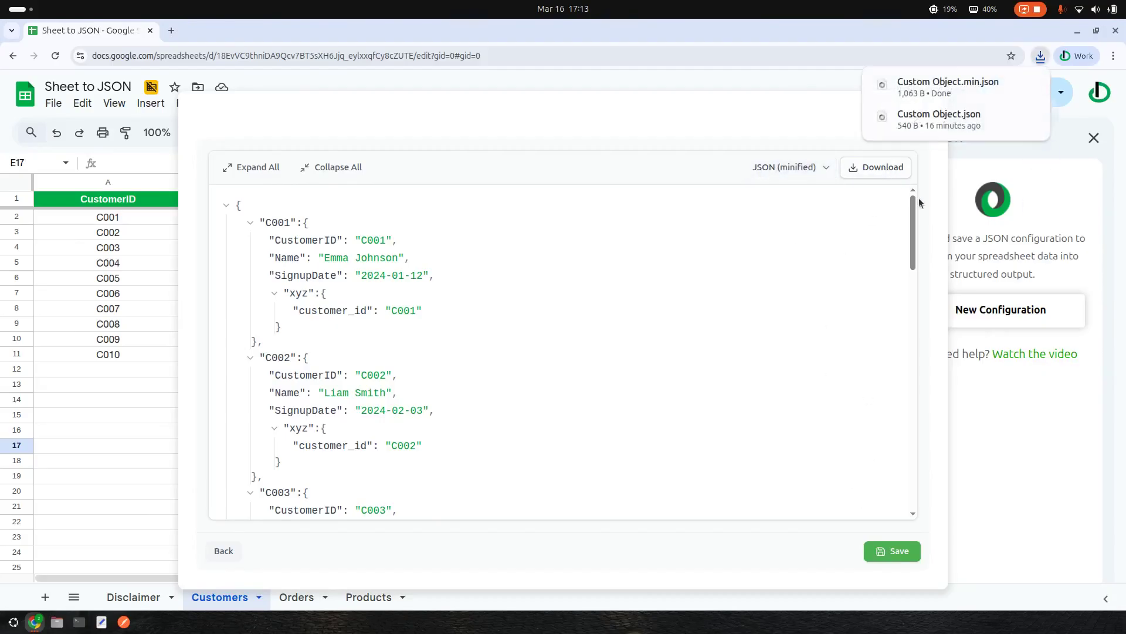
- Save the Custom Object configuration, export it from its card menu, and open Custom Object.json
left_click(898, 551)
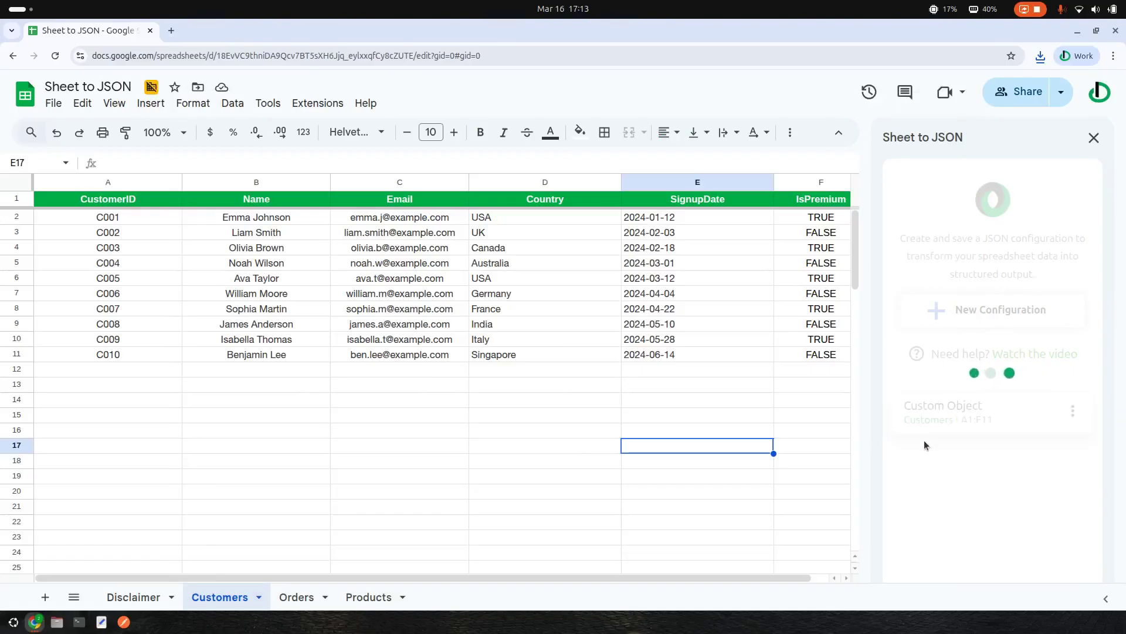
left_click(1074, 411)
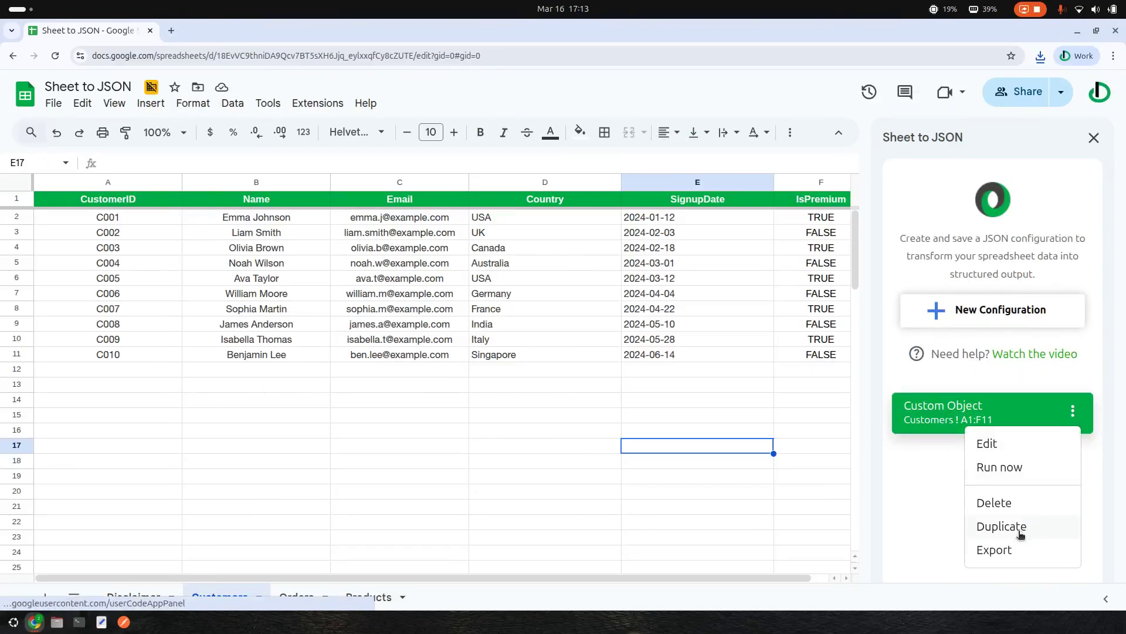
left_click(1013, 559)
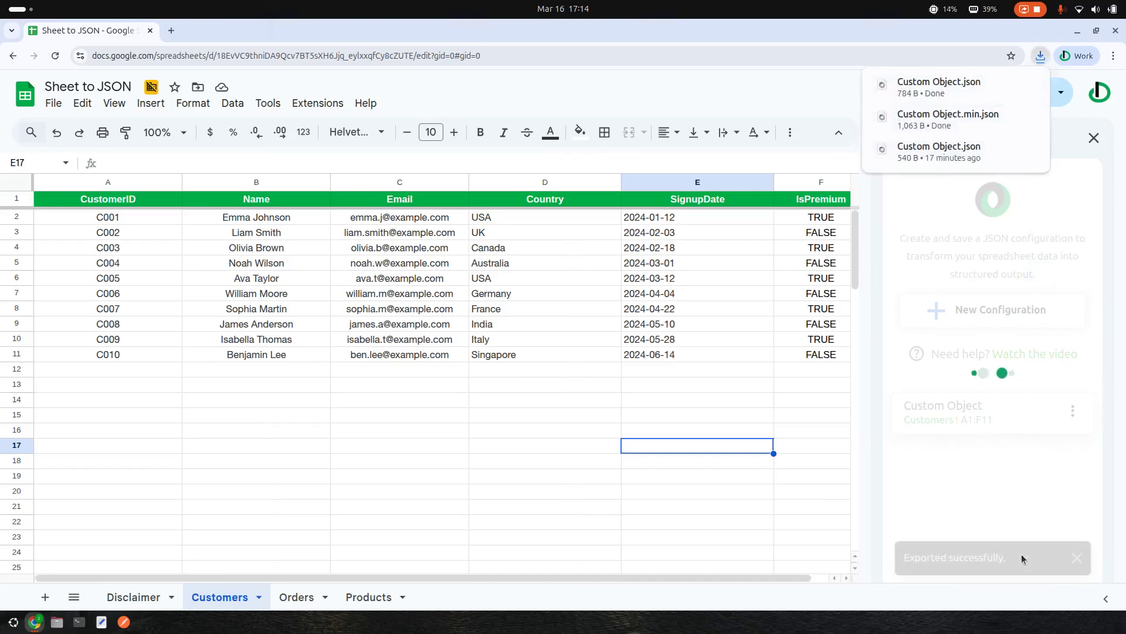
left_click(939, 87)
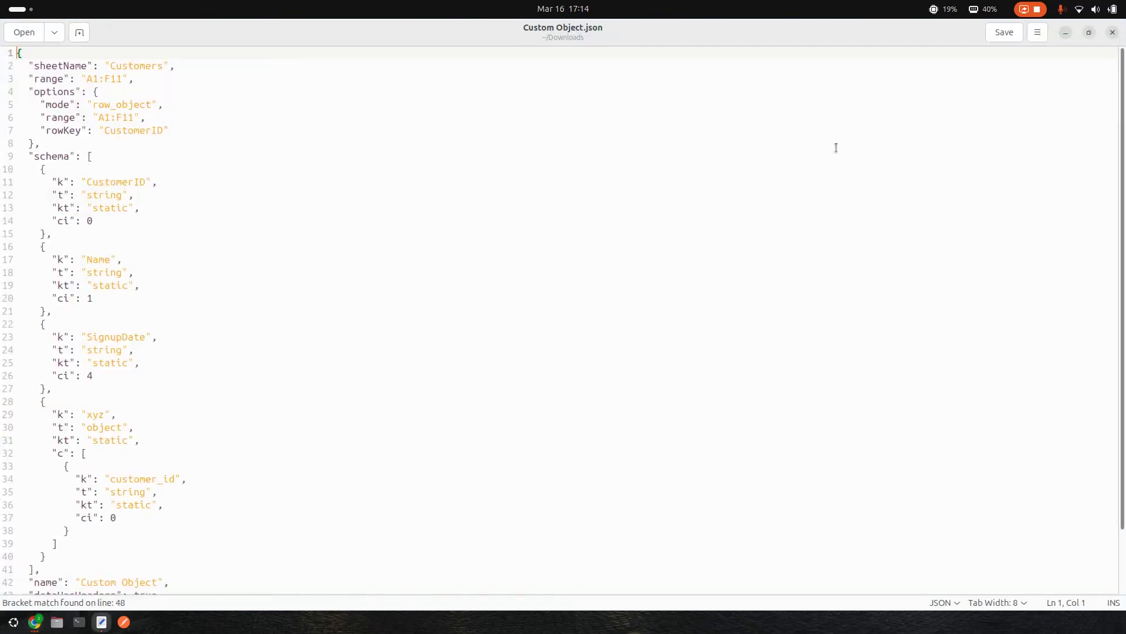
- Scroll through Custom Object.json down to its format and version lines, then close Text Editor
scroll(404, 266, "down", 3)
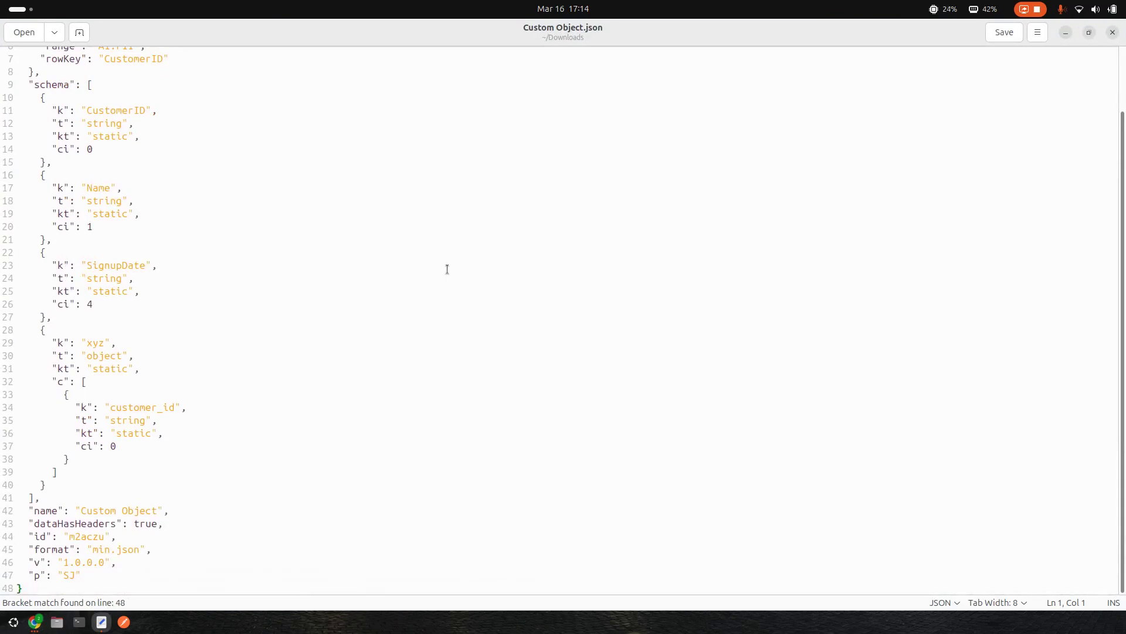
scroll(447, 268, "up", 3)
scroll(754, 204, "down", 3)
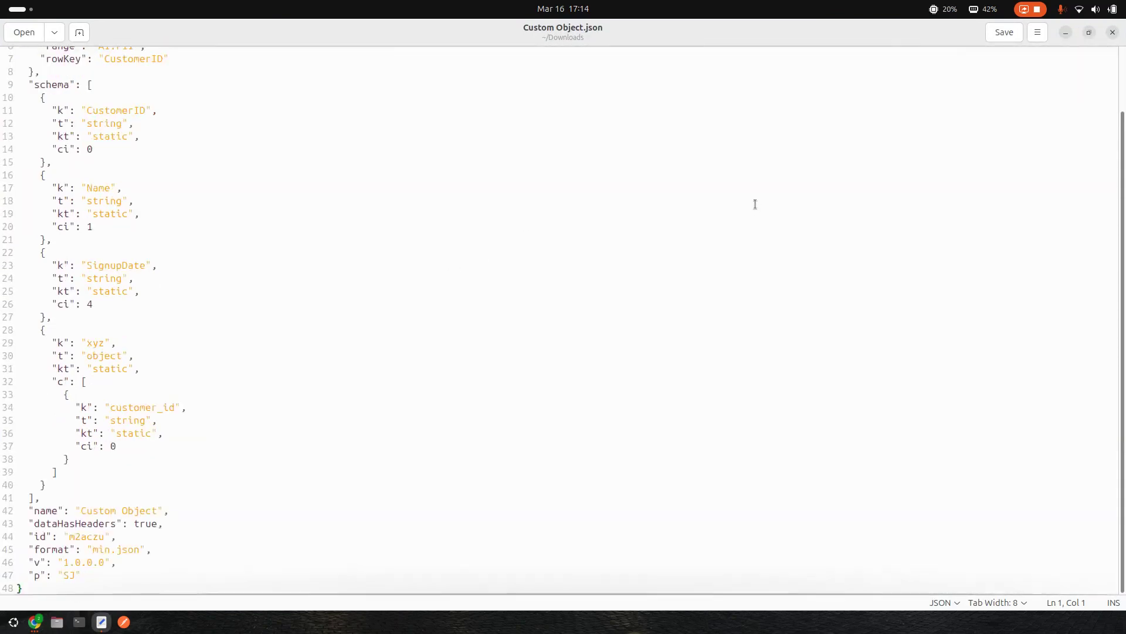
left_click(1112, 32)
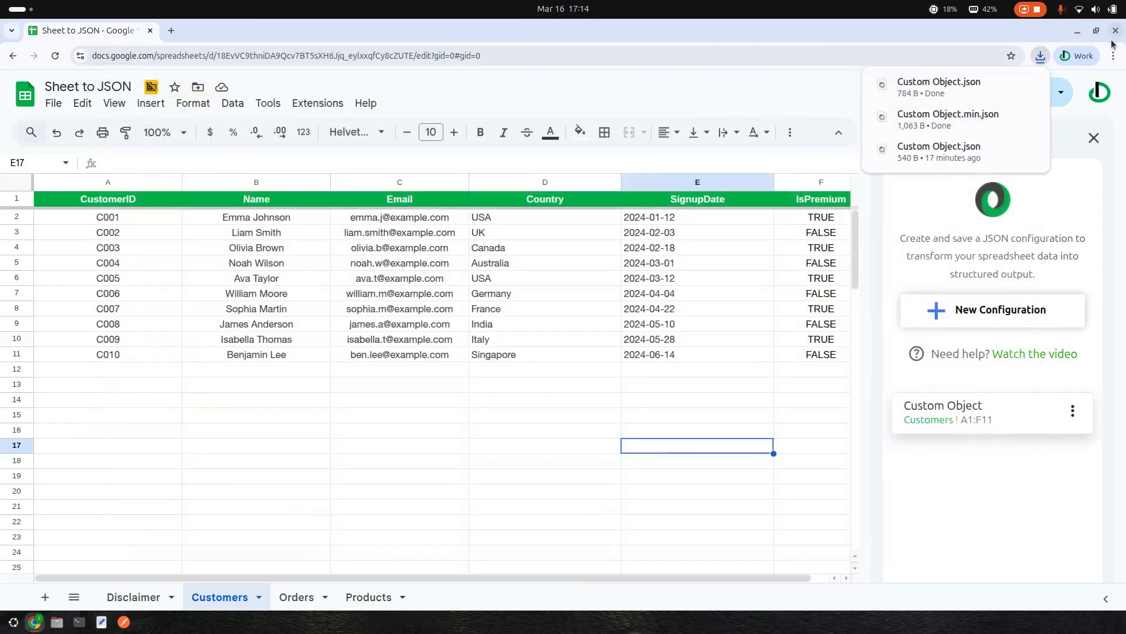
- Import Custom Object.json from Downloads via Sheet to JSON's Import configuration and open the imported copy
left_click(318, 111)
mouse_move(404, 269)
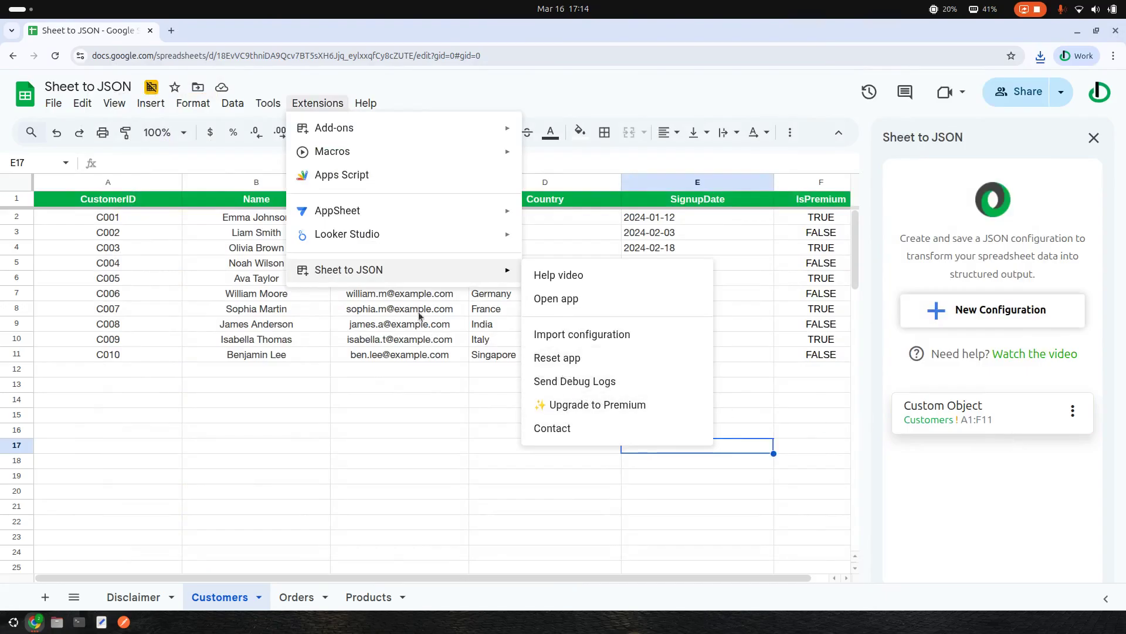
left_click(589, 337)
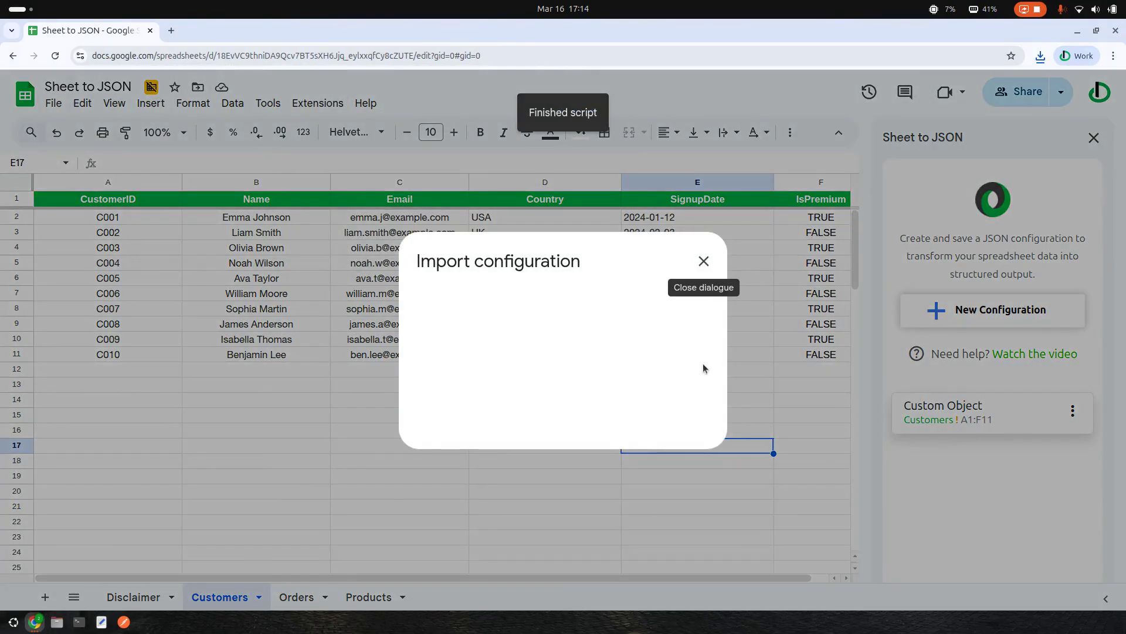
left_click(462, 301)
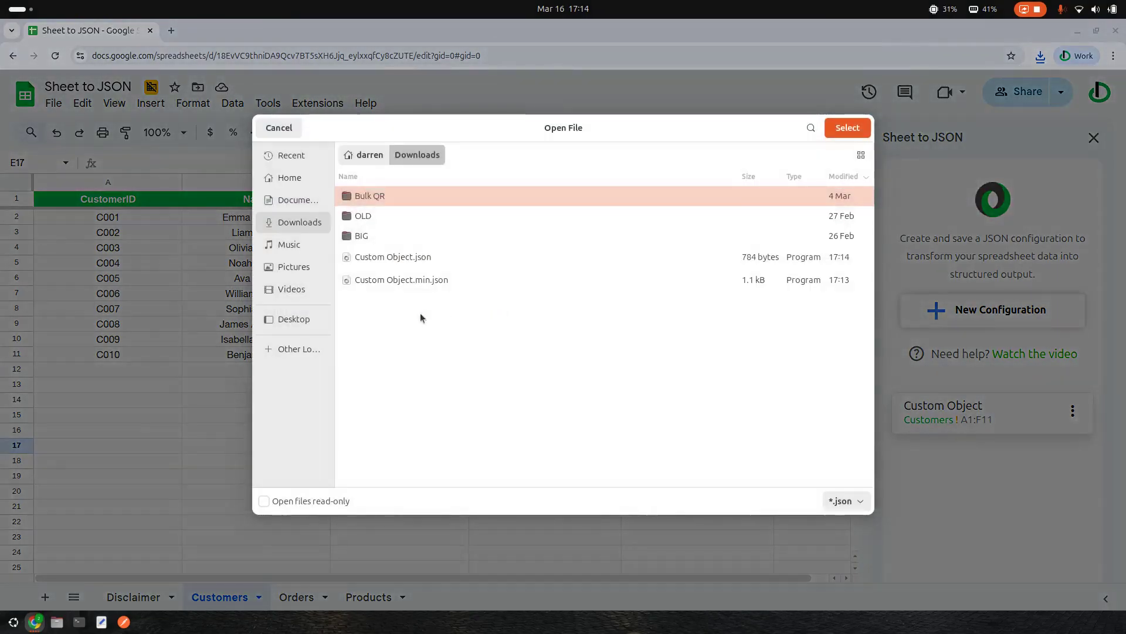
double_click(392, 257)
left_click(672, 404)
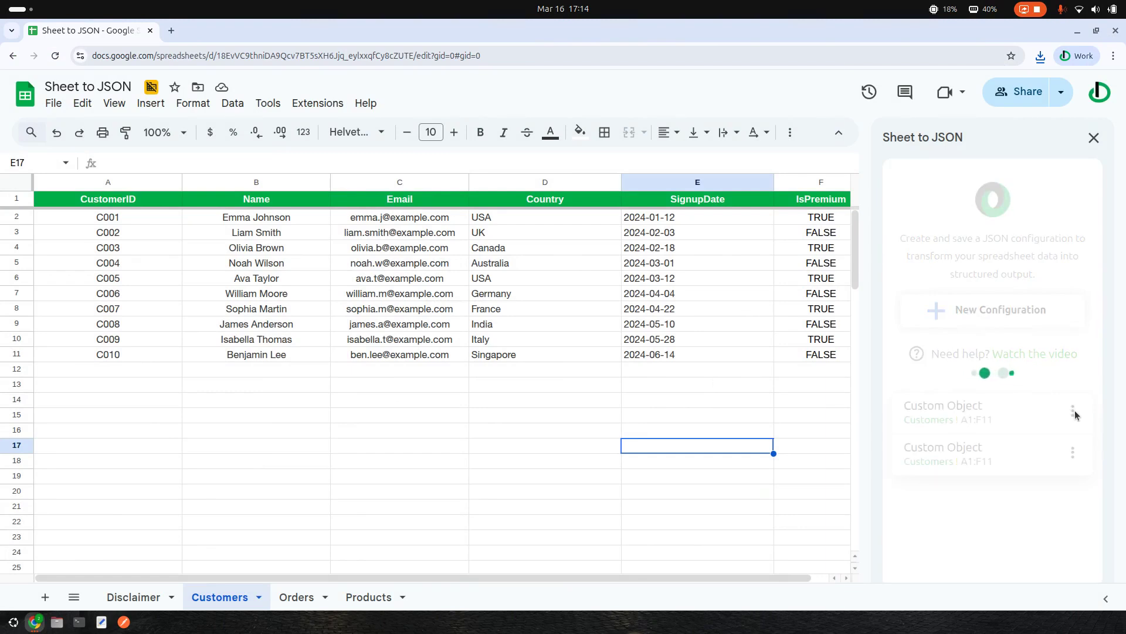
left_click(953, 453)
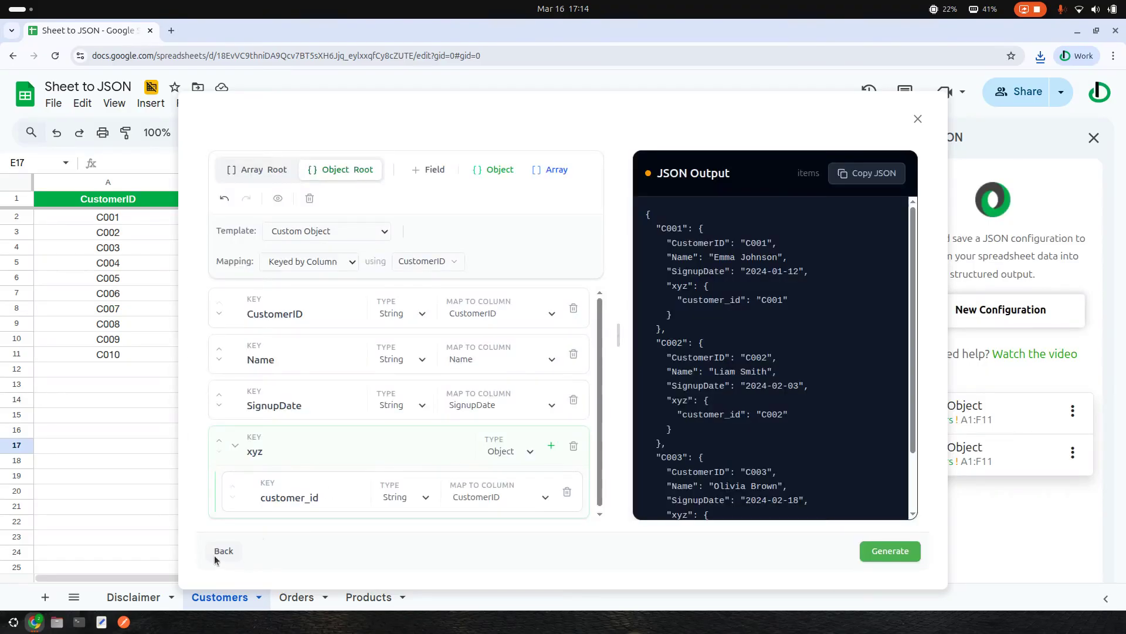
- Rename the imported schema to Customer, regenerate and save it, then choose Run now
left_click(214, 551)
left_click_drag(424, 449, 236, 447)
type("Customer")
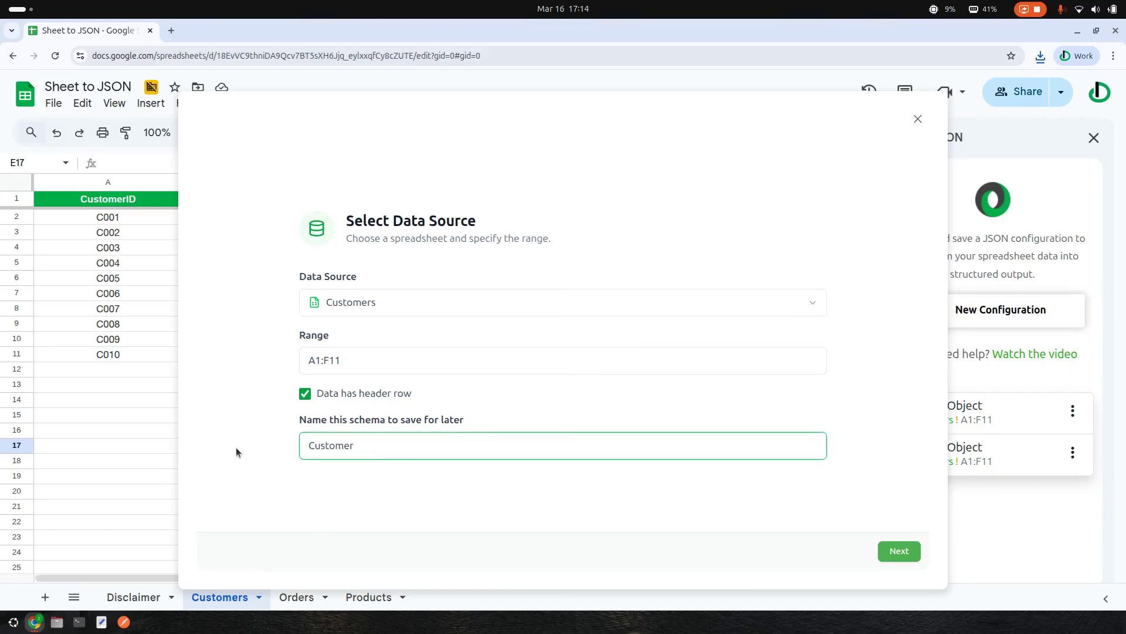
left_click(900, 553)
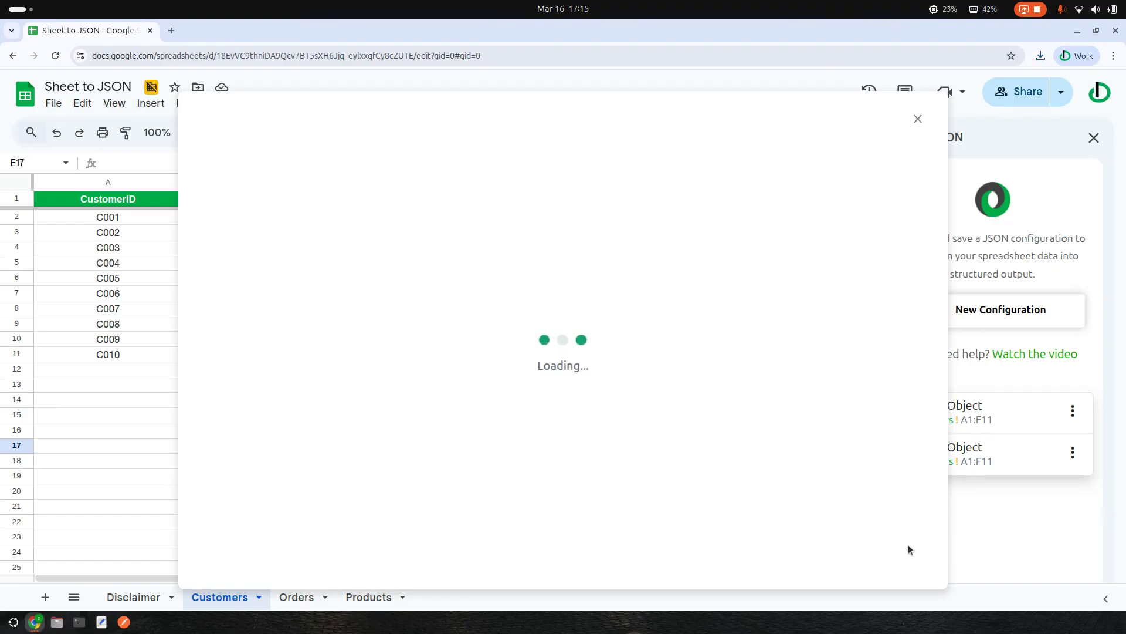
left_click(897, 559)
left_click(904, 547)
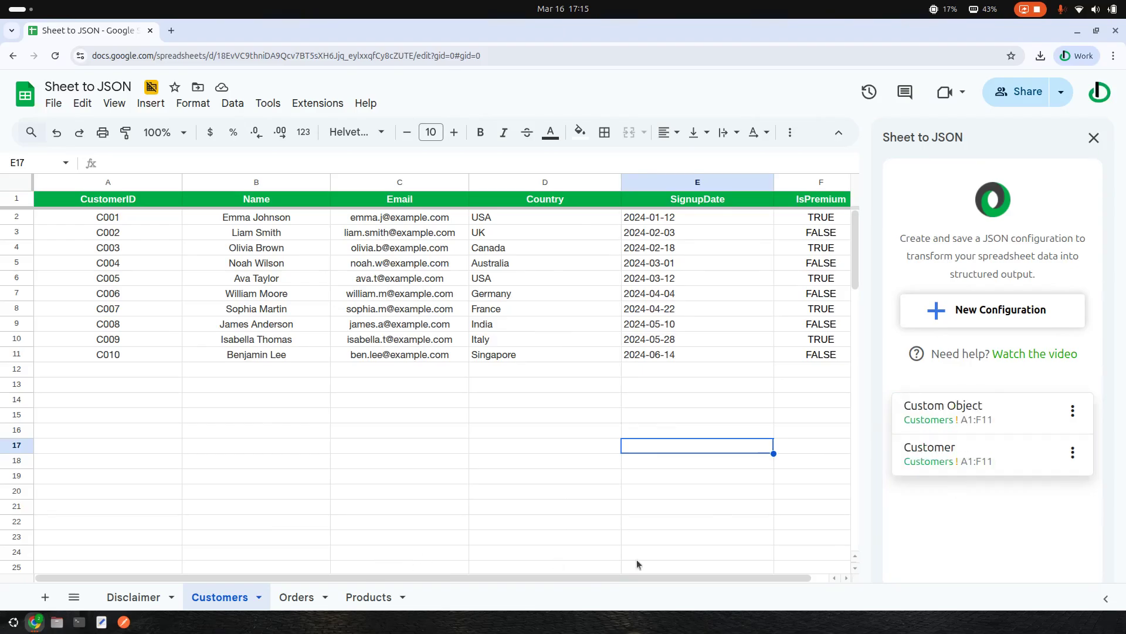
left_click(1072, 458)
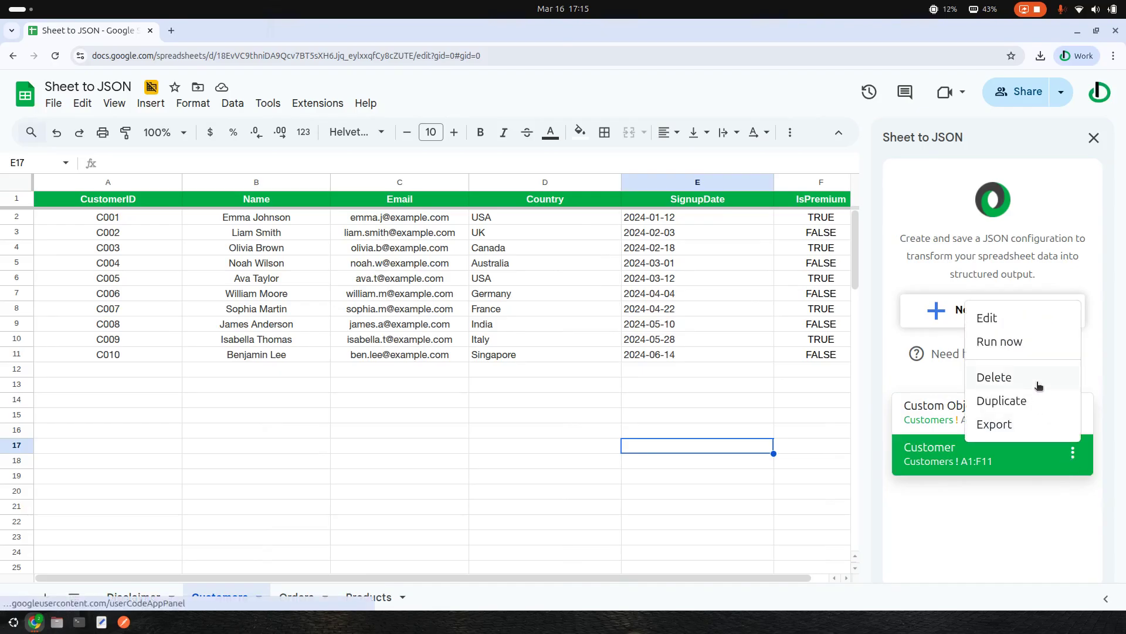
left_click(1009, 342)
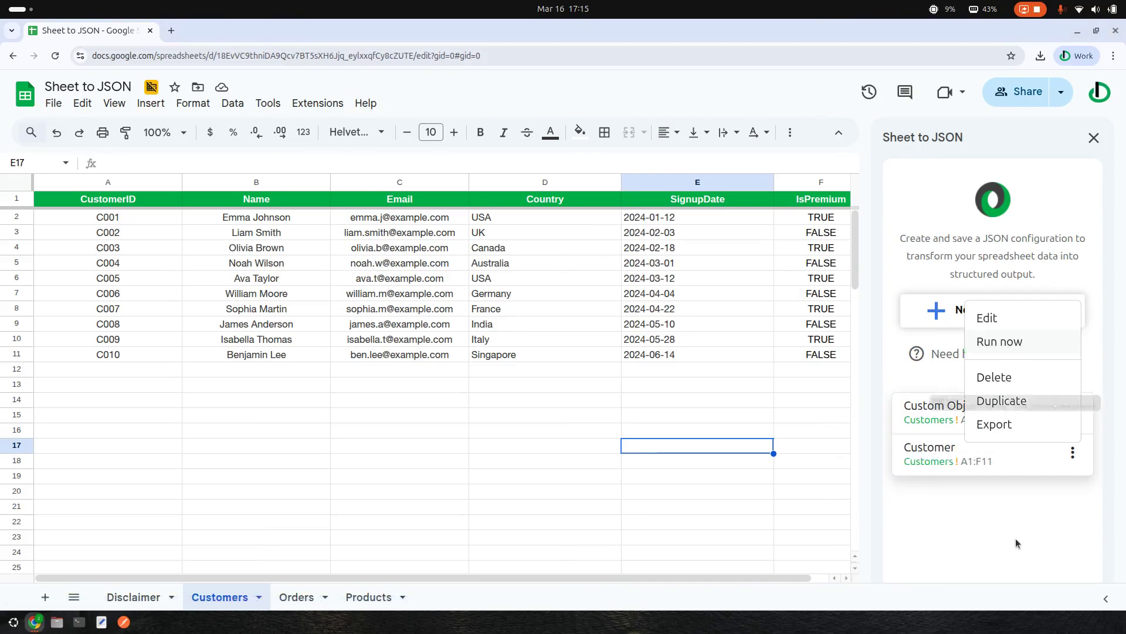